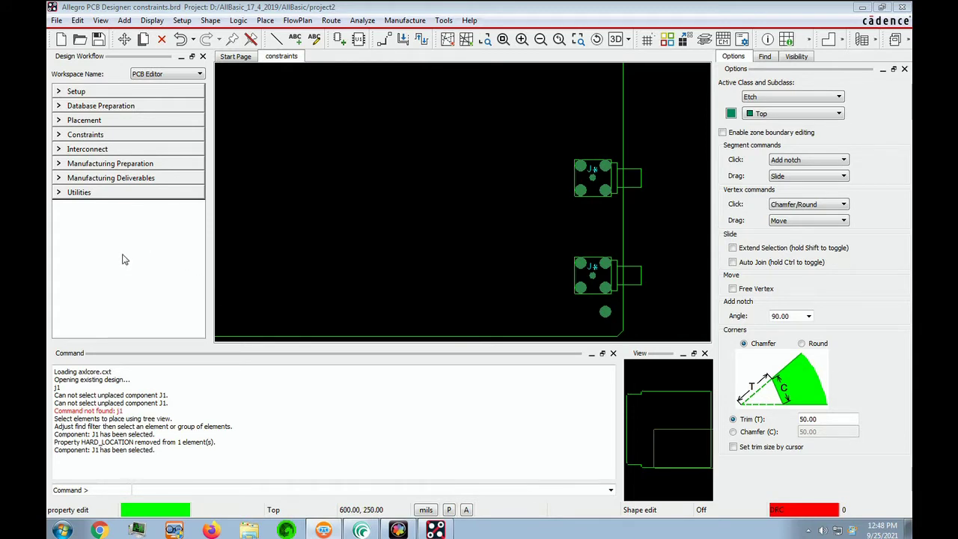
Start editing properties and select component J1 by name, searching as Comp (or Pin).
left_click(81, 23)
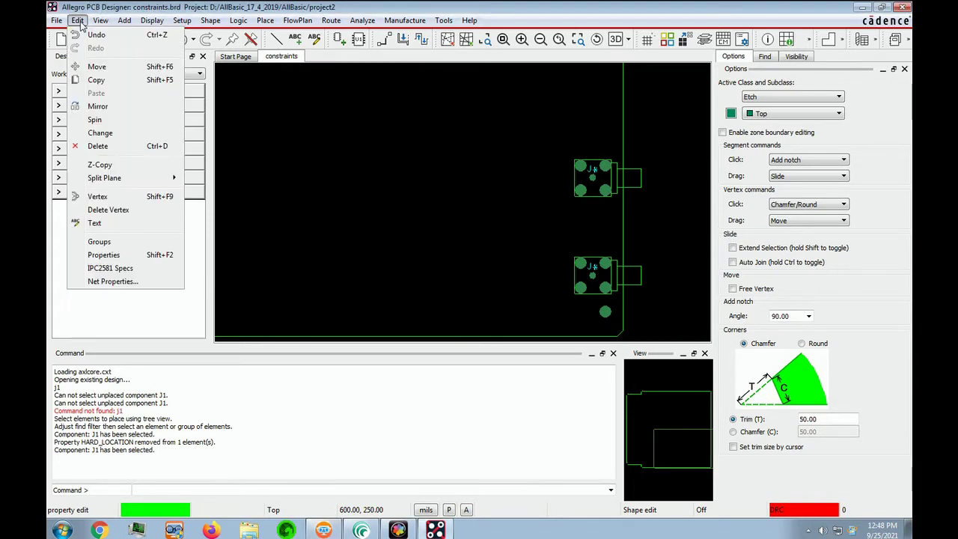
left_click(84, 252)
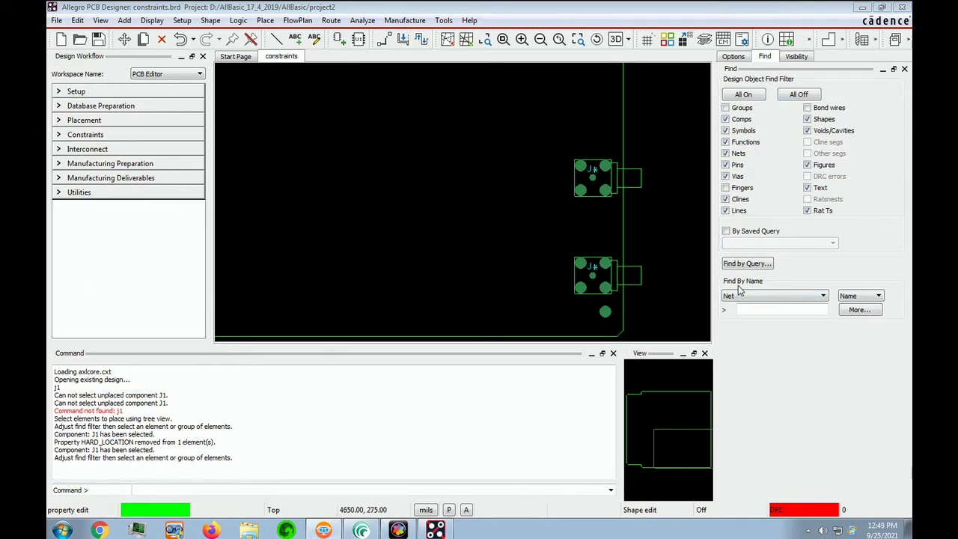
left_click(824, 296)
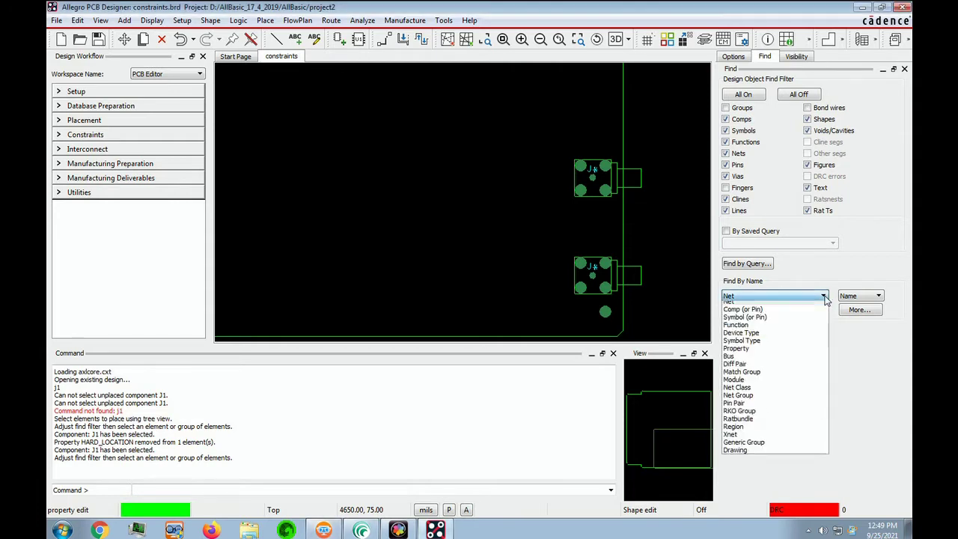
left_click(754, 313)
left_click(722, 308)
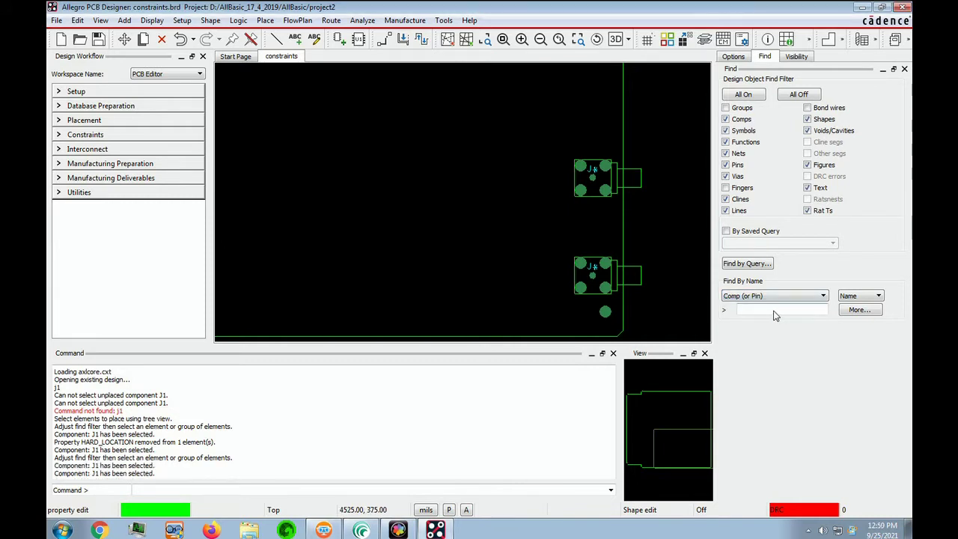
type("j1")
key("Return")
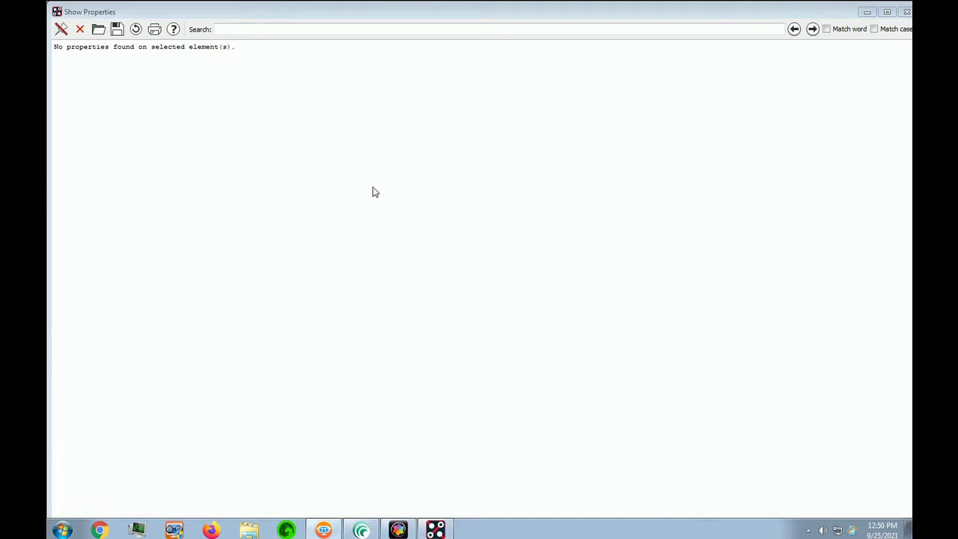
left_click(905, 12)
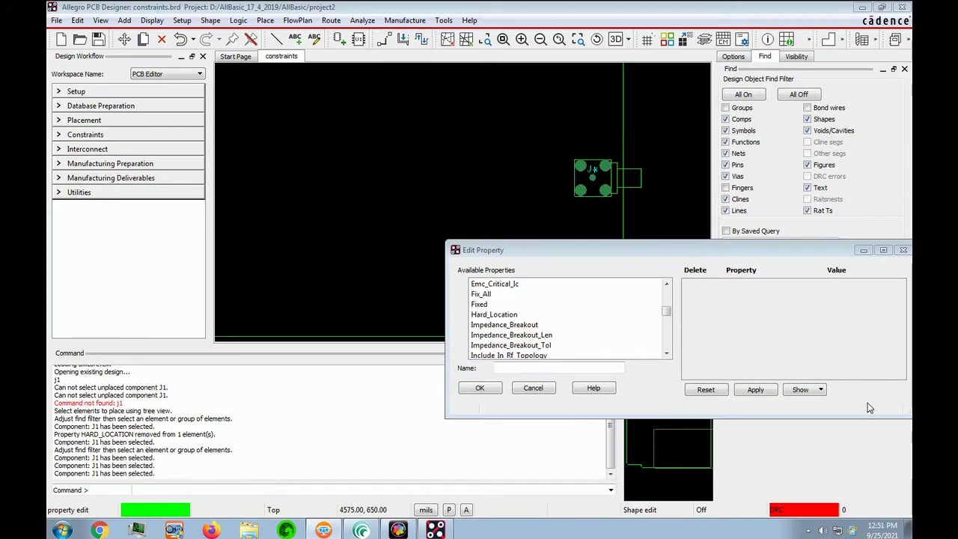
Add the Fixed and No_Route properties to component J1 with the value True and apply them.
left_click(492, 304)
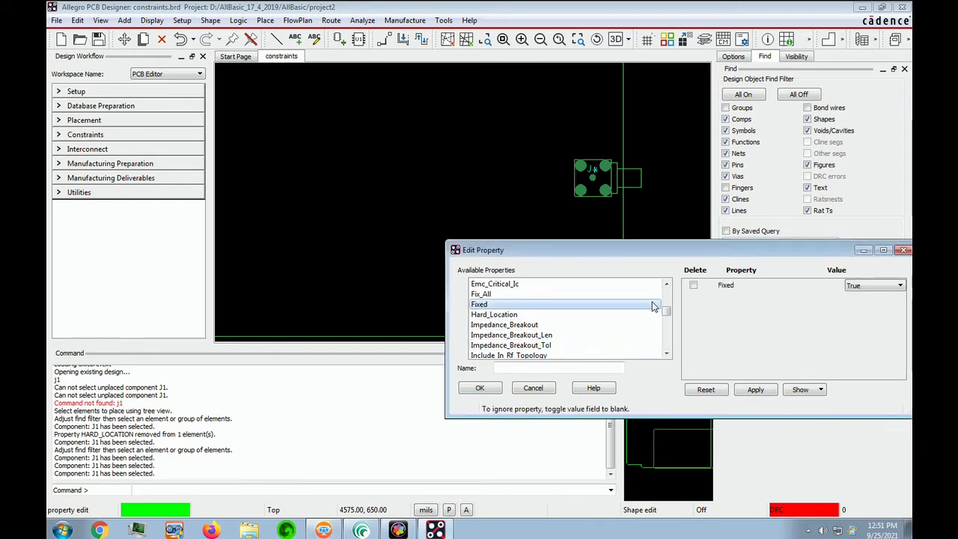
left_click_drag(666, 315, 666, 326)
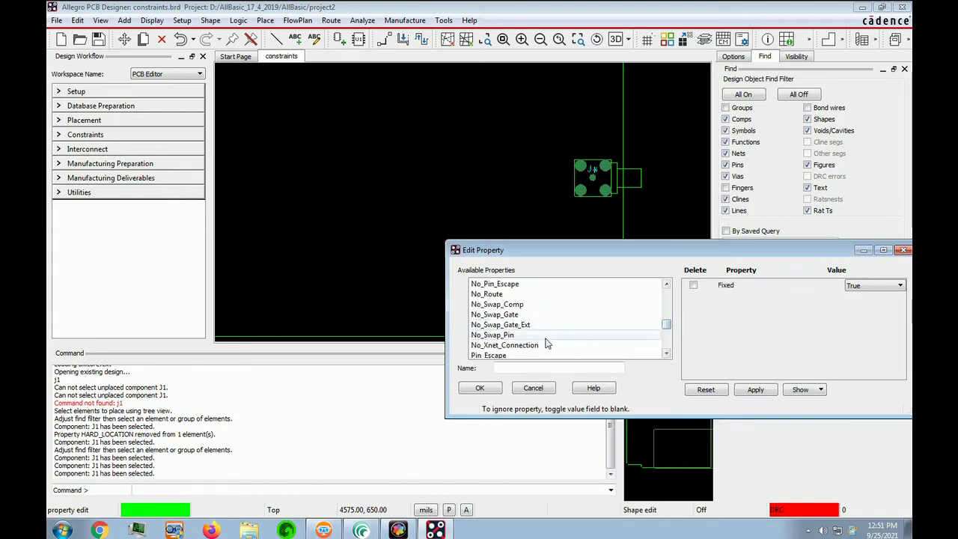
left_click(481, 294)
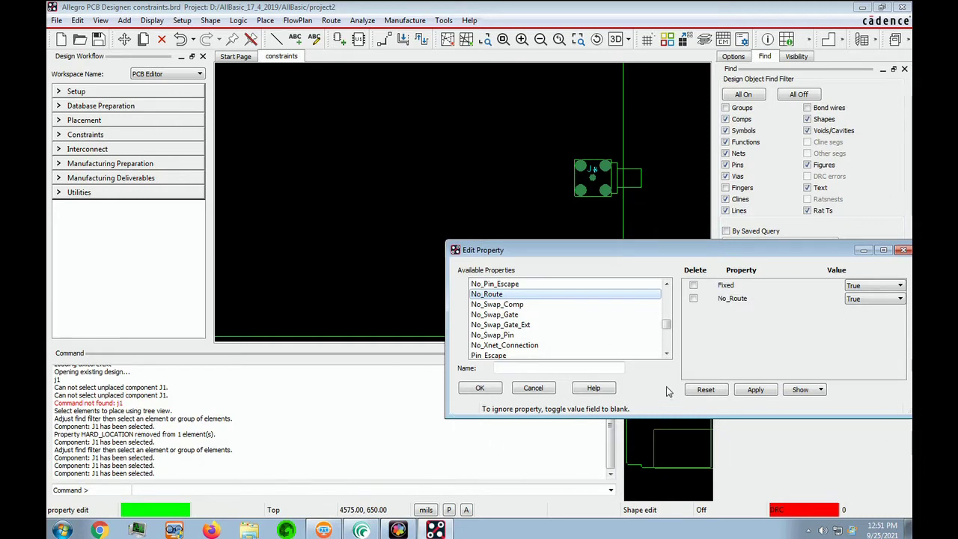
left_click(762, 394)
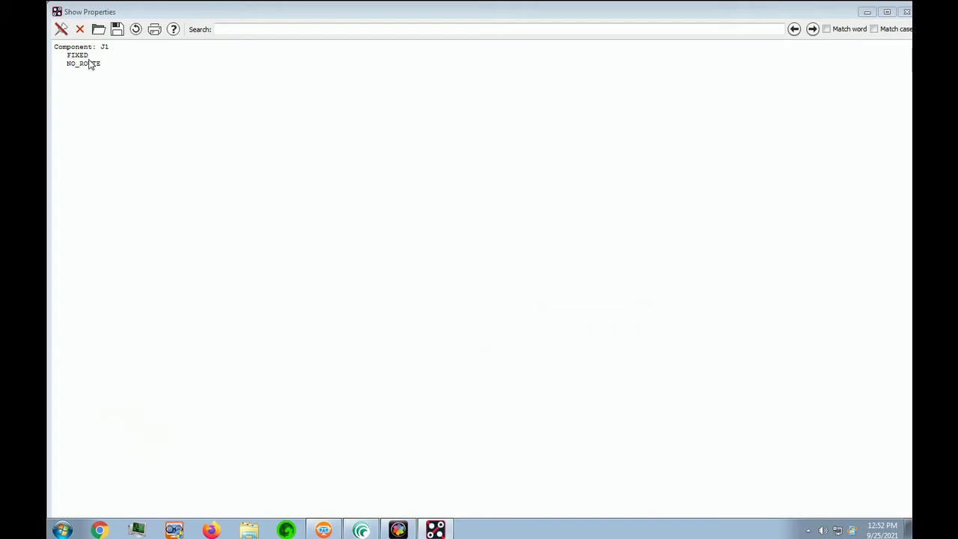
left_click(905, 10)
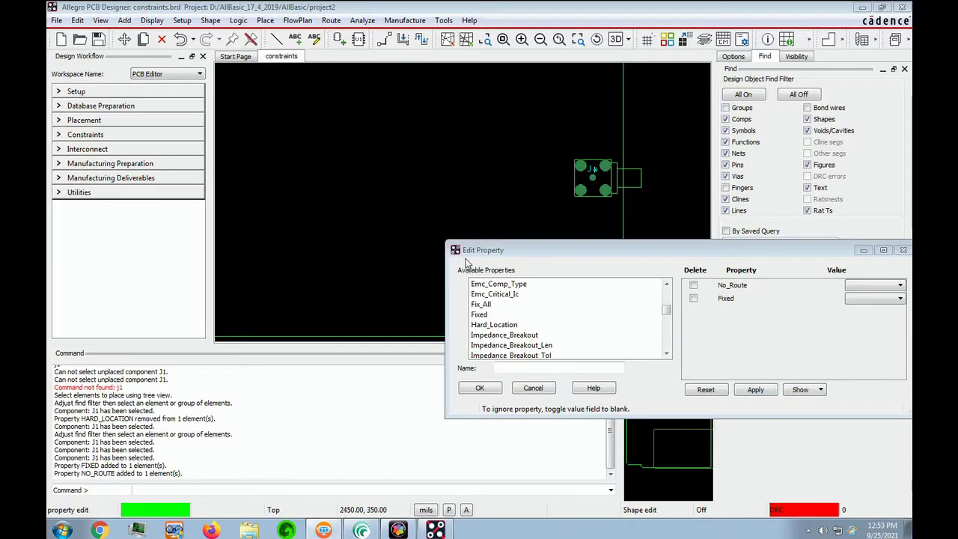
Add Hard_Location to J1, set Fixed, No_Route and Hard_Location all to True, and accept the property edits.
left_click(494, 326)
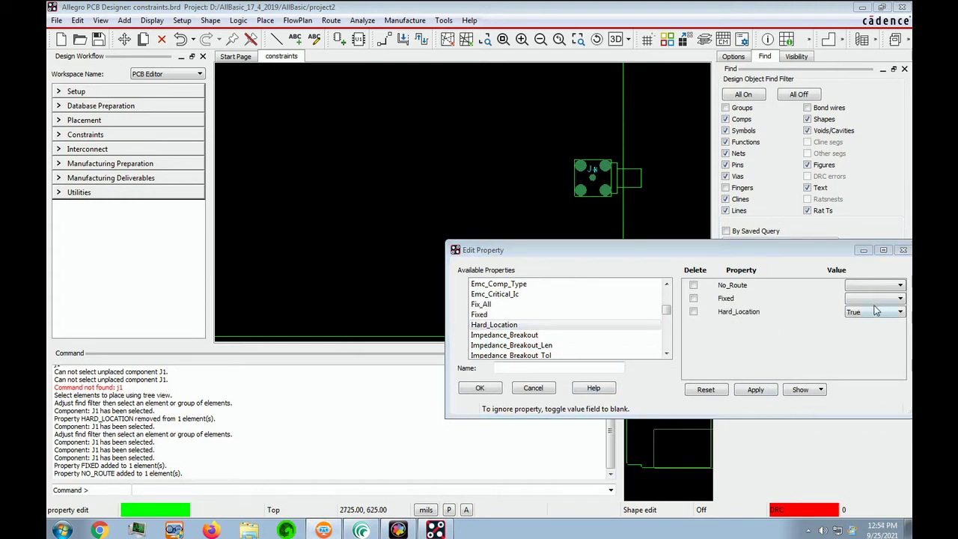
left_click(898, 300)
left_click(889, 308)
left_click(900, 286)
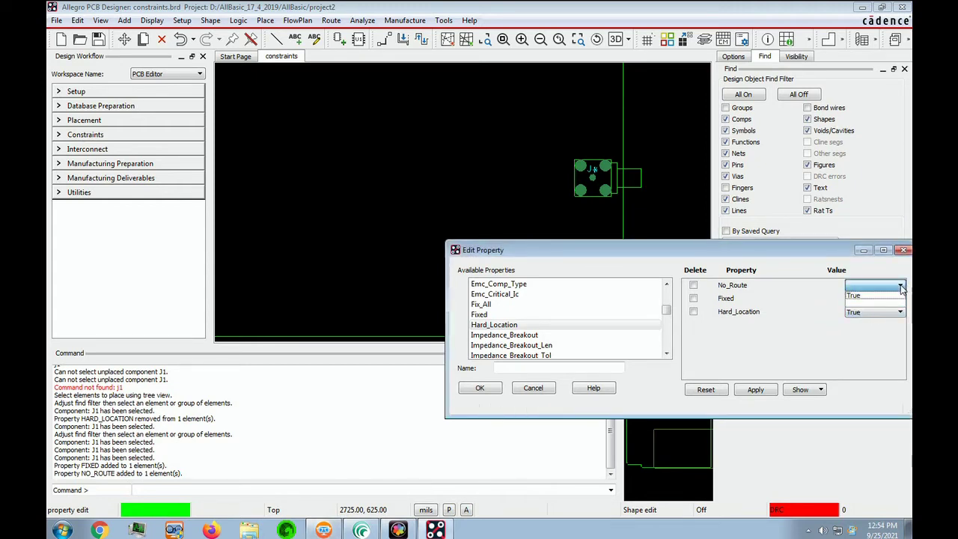
left_click(857, 298)
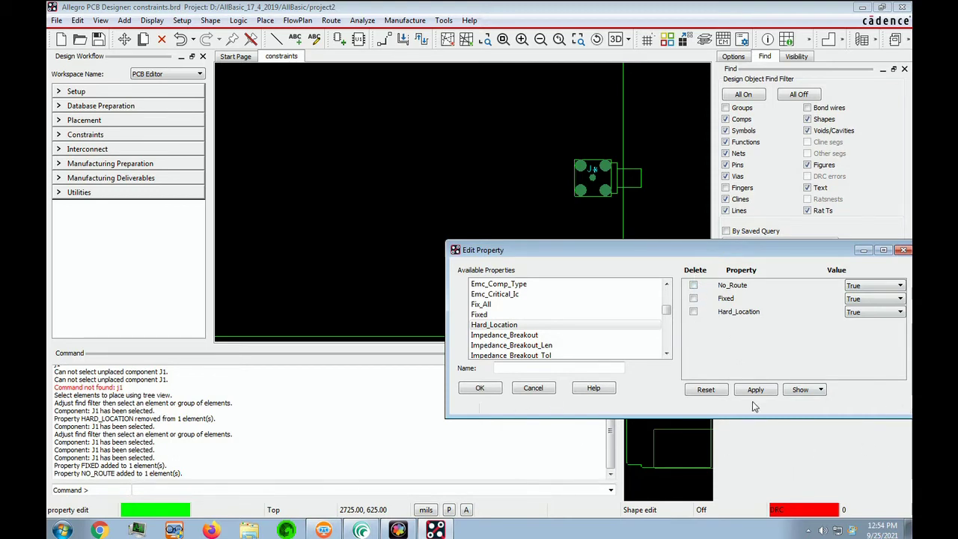
left_click(376, 197)
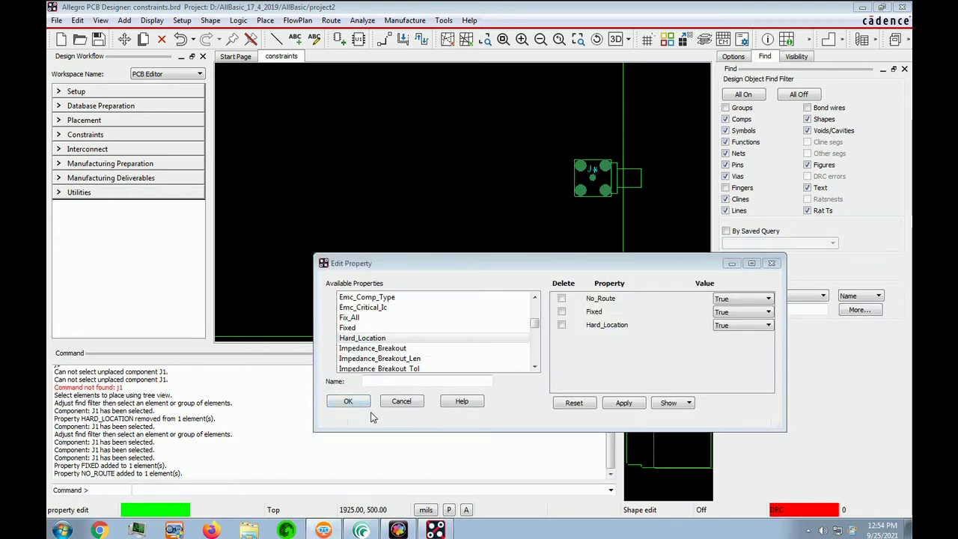
left_click(348, 402)
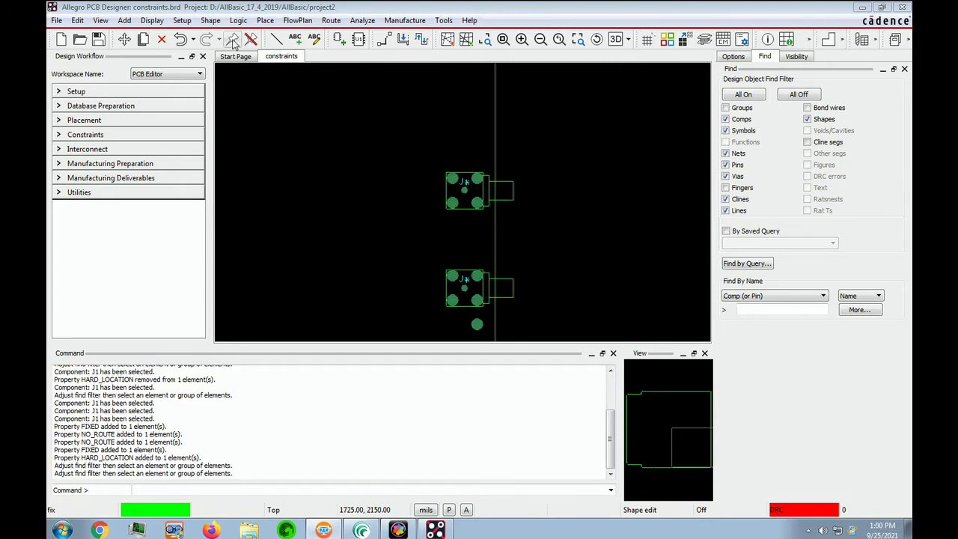
Use the Fix command on both BNC connector symbols and the board outline.
left_click(232, 44)
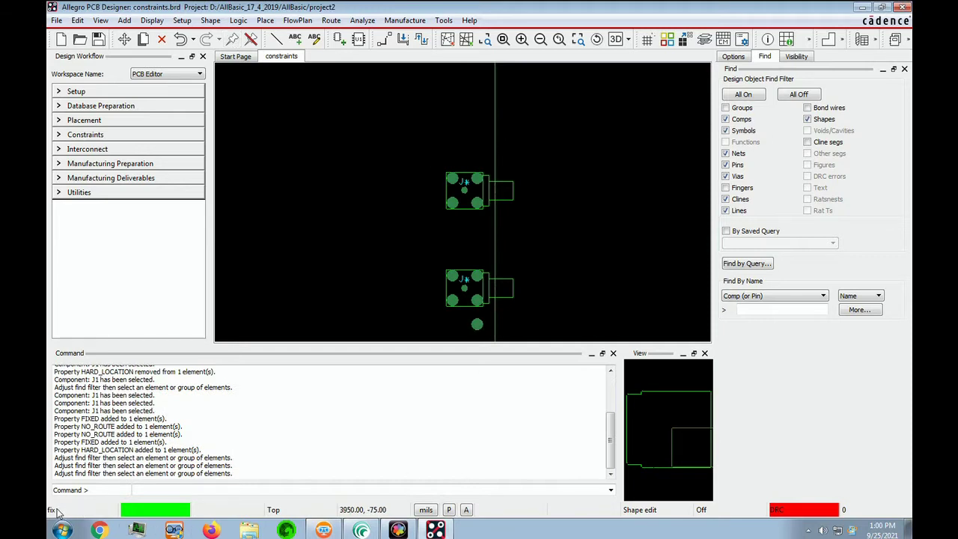
left_click(454, 211)
left_click(449, 209)
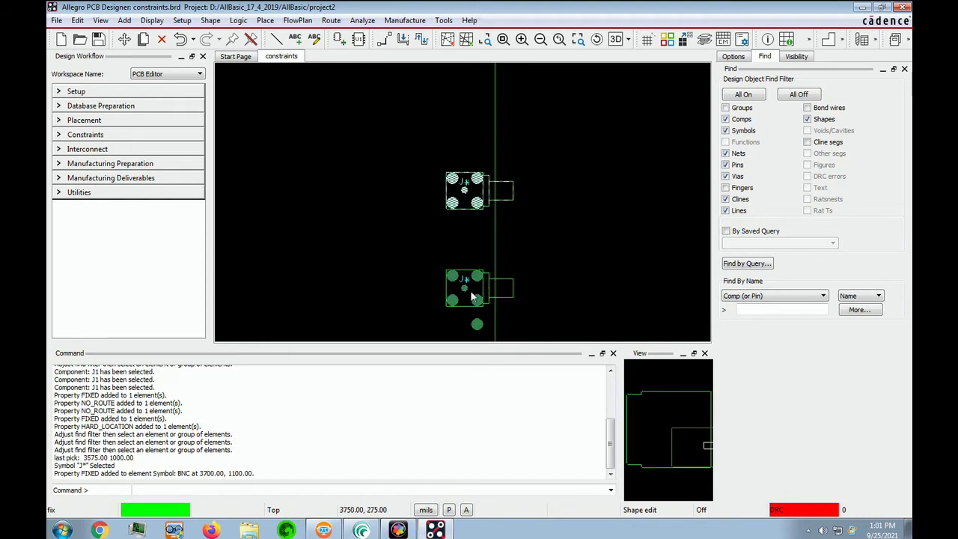
left_click(461, 292)
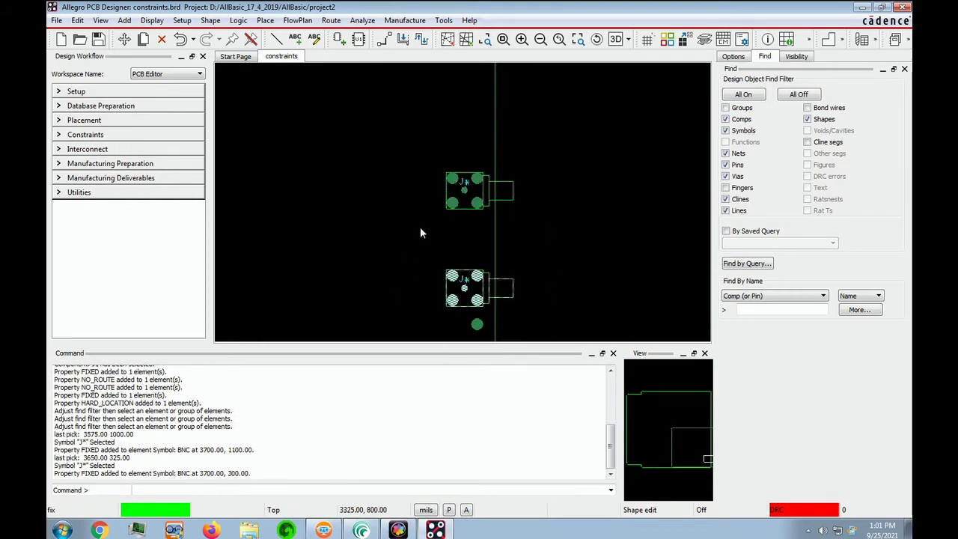
left_click(493, 237)
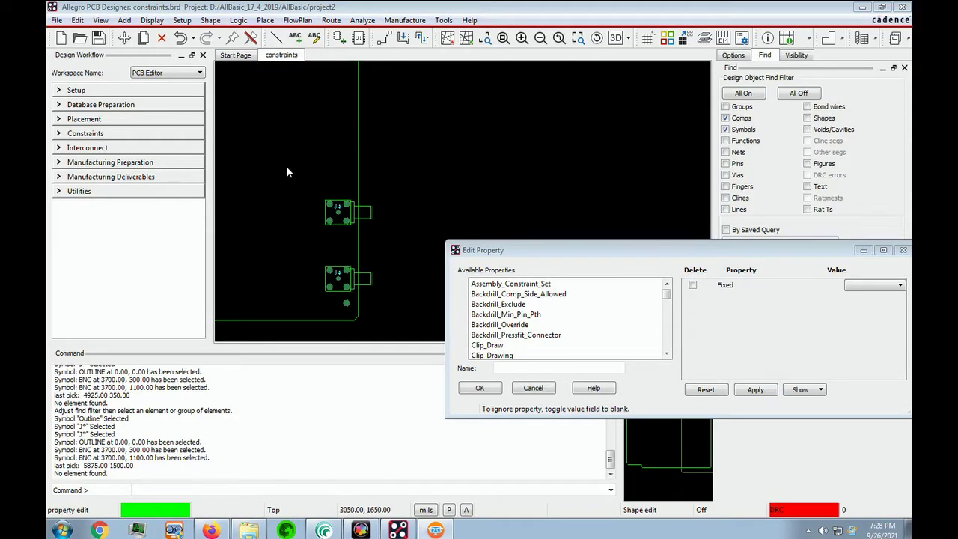
Select both BNC connectors and the board outline for property editing and examine their assigned properties.
left_click(77, 20)
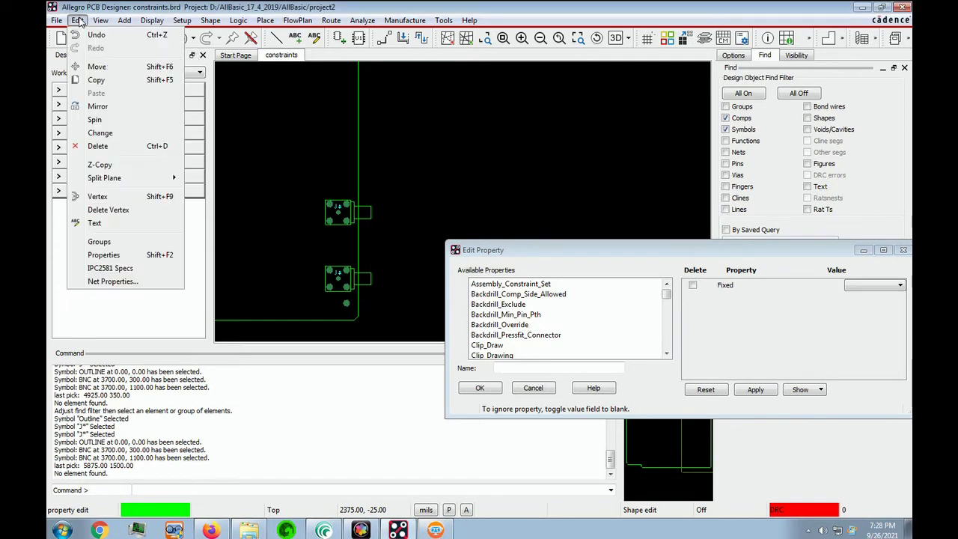
left_click(104, 255)
left_click_drag(262, 161, 438, 335)
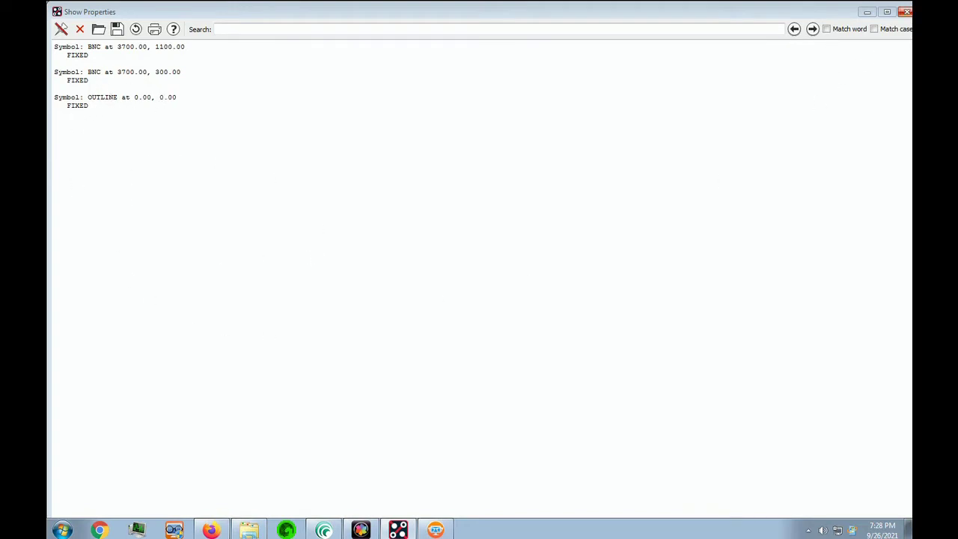
left_click(904, 13)
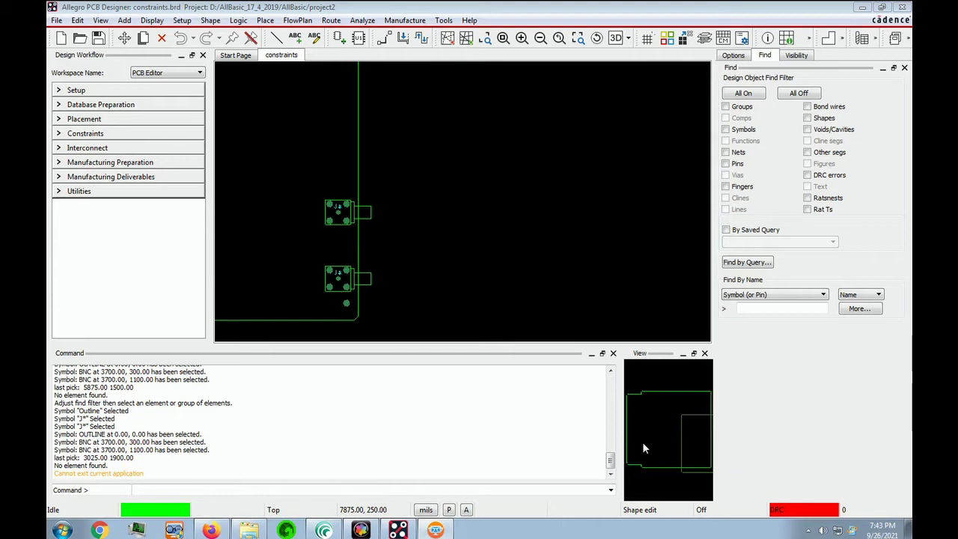
Open the Constraint Manager and display the General worksheet of the component properties.
left_click(182, 21)
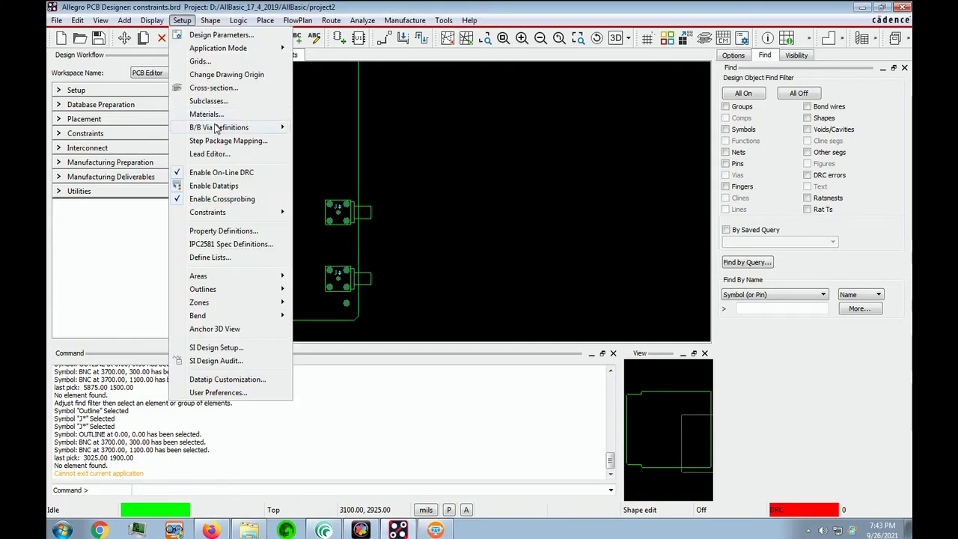
mouse_move(233, 214)
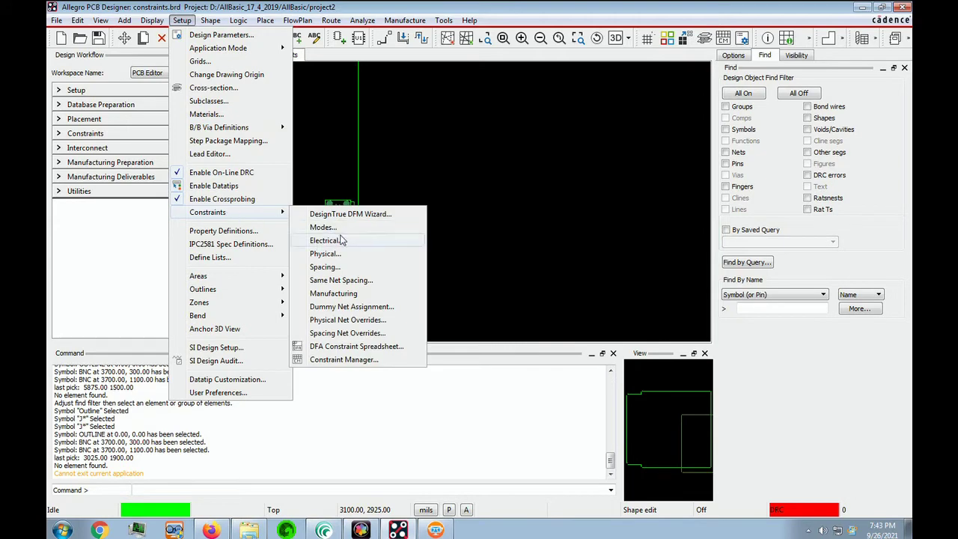
left_click(341, 360)
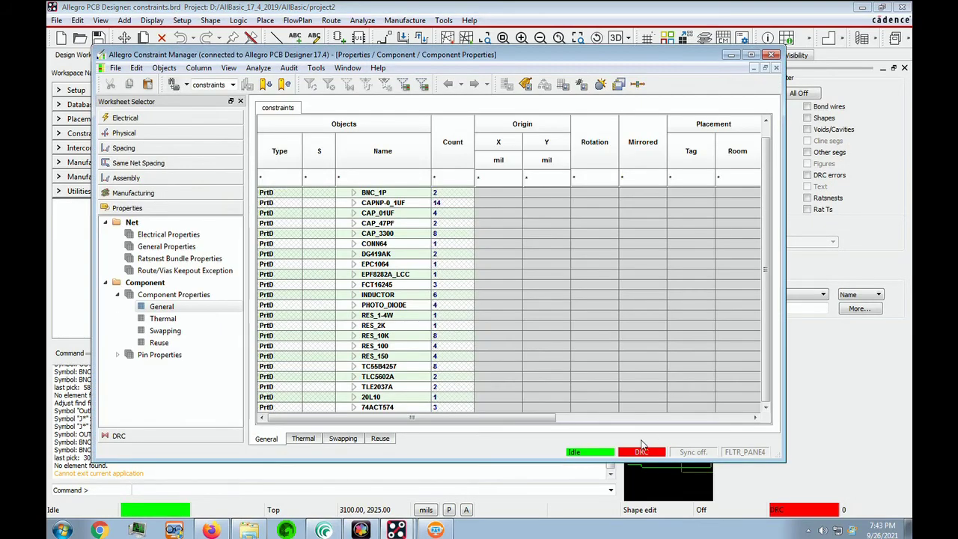
left_click(118, 295)
left_click(117, 295)
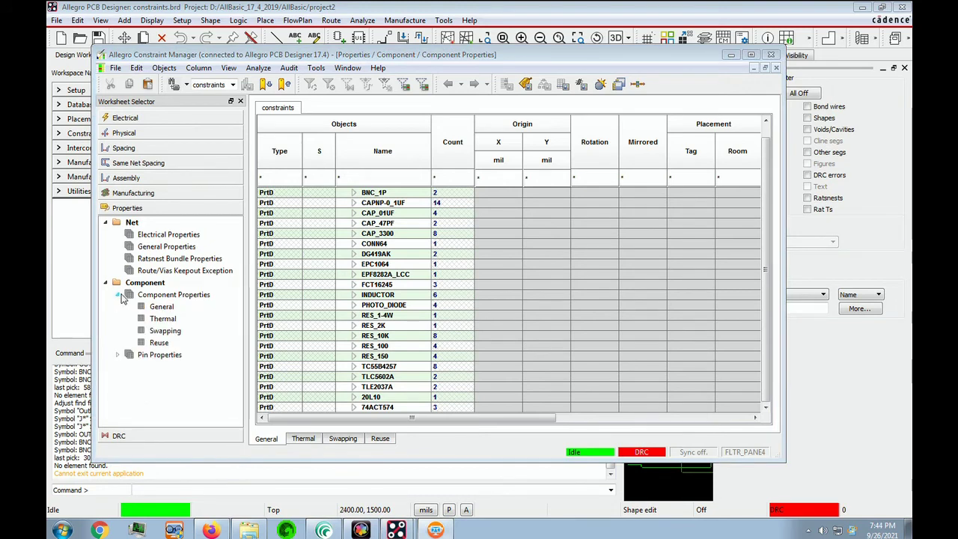
left_click(162, 307)
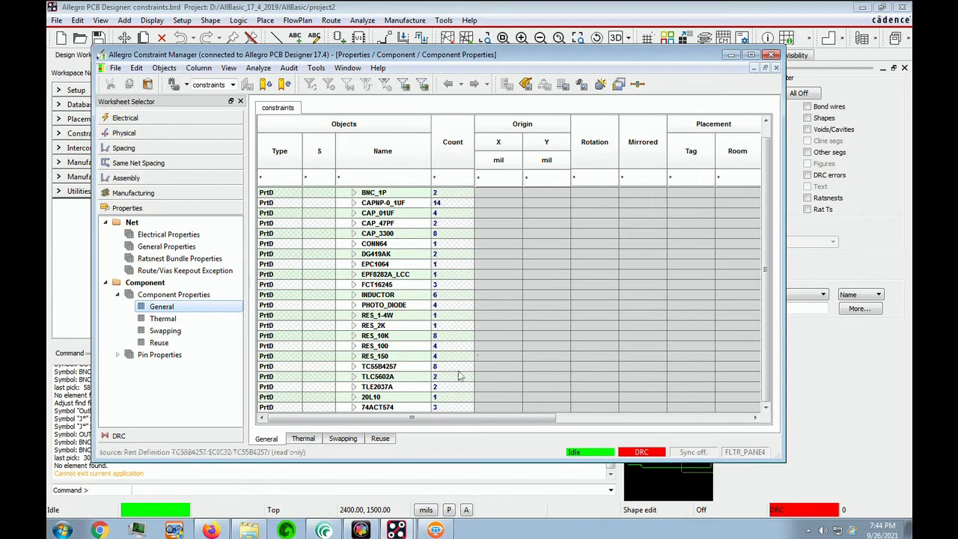
scroll(449, 372, "up", 1)
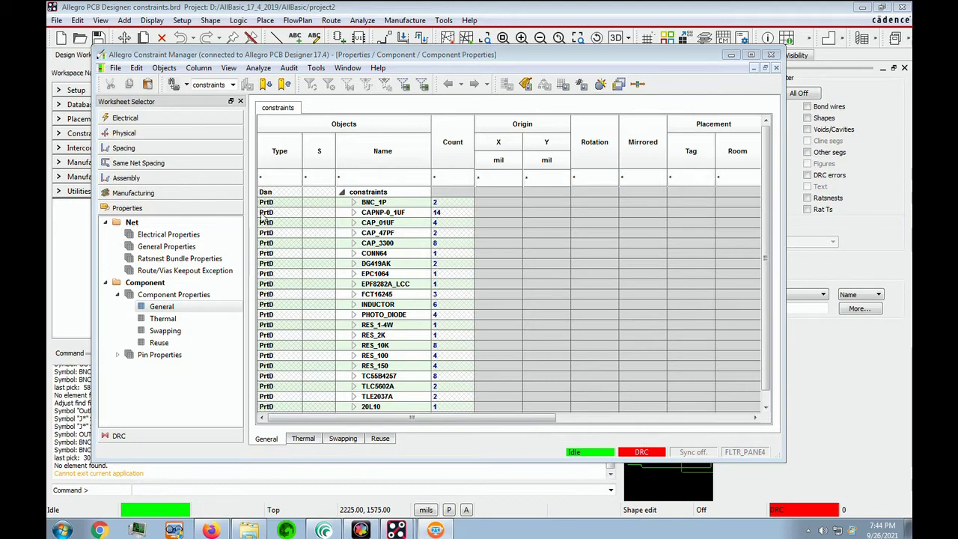
Filter the component list by name with p*.
left_click(337, 178)
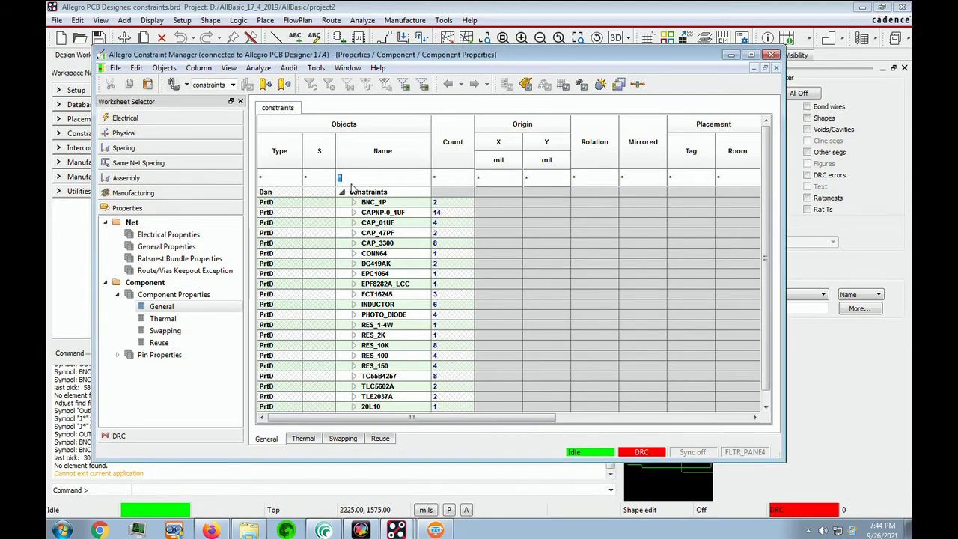
type("p")
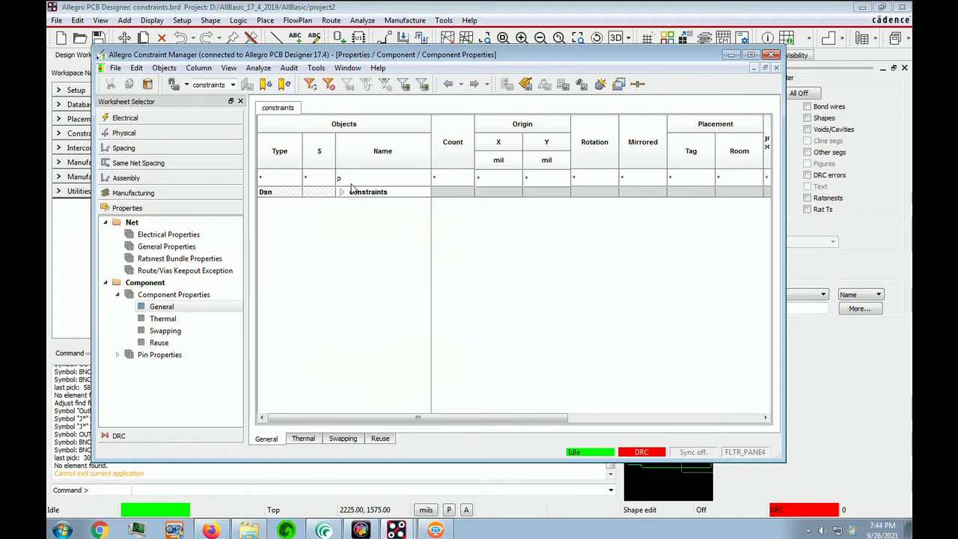
type("*")
key("Return")
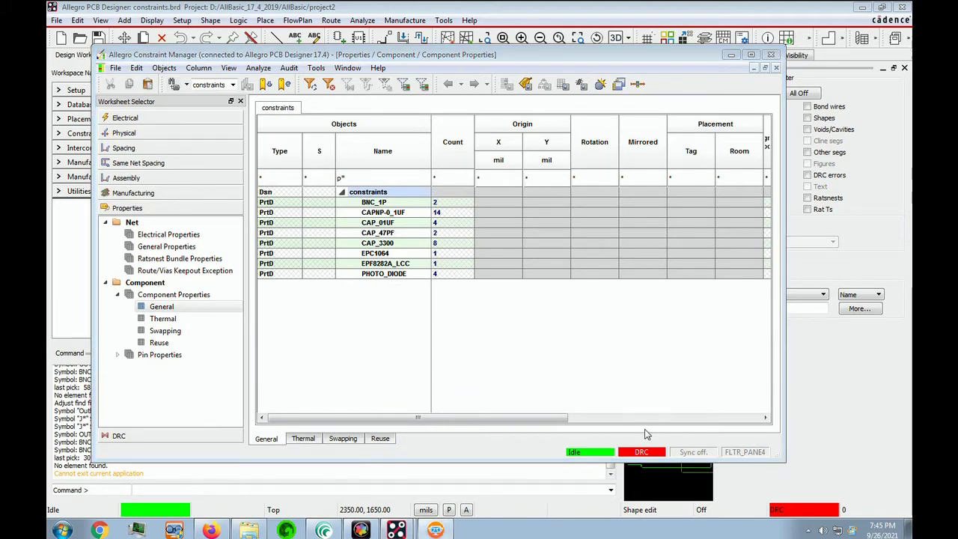
Reset the component name filter to * and expand the PHOTO_DIODE part definition.
left_click(363, 274)
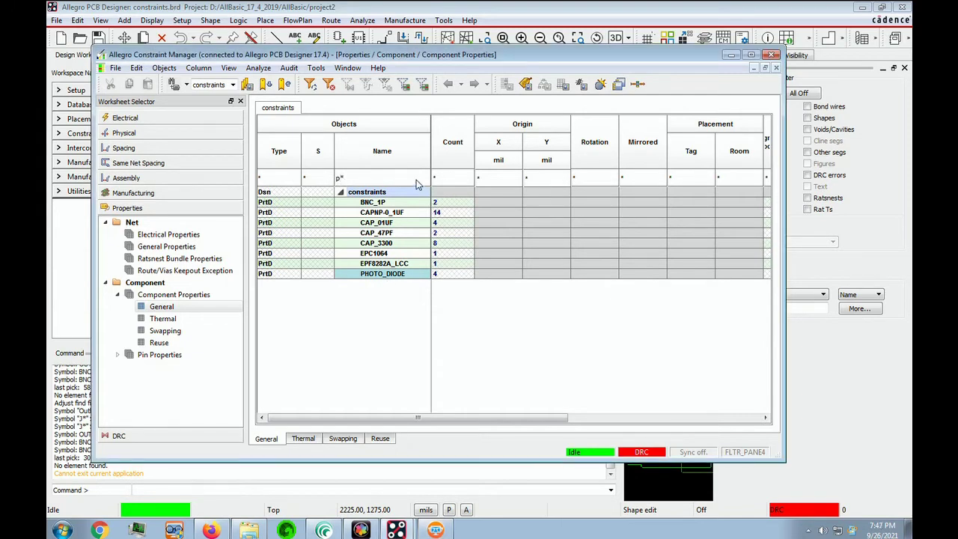
key("BackSpace")
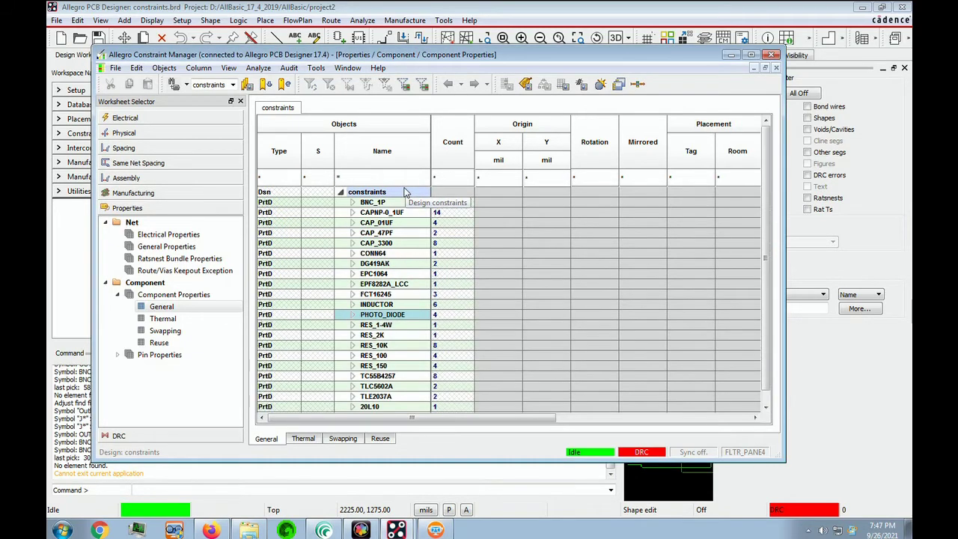
left_click(352, 315)
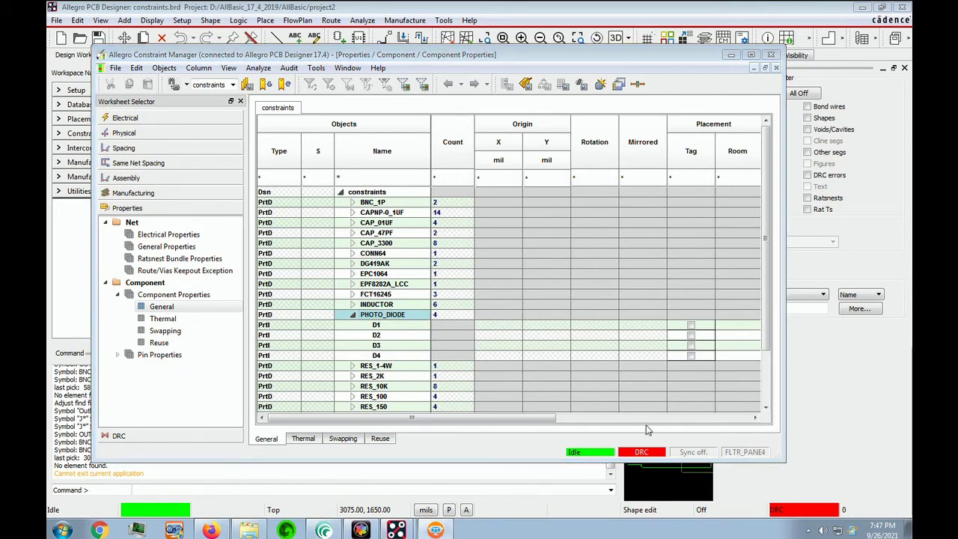
Assign one shared Room value to the photo diode instances D1 to D4 in the component properties worksheet.
left_click(544, 345)
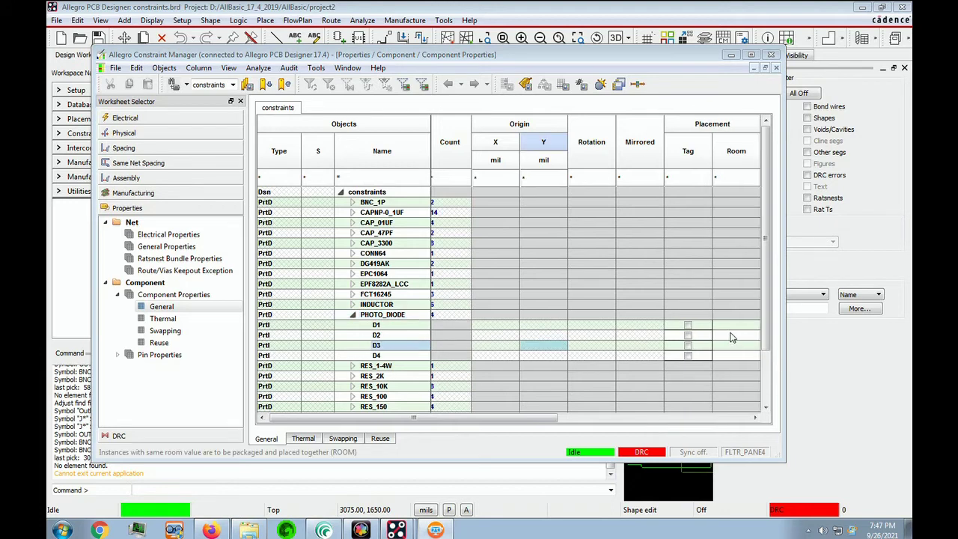
left_click_drag(734, 325, 743, 356)
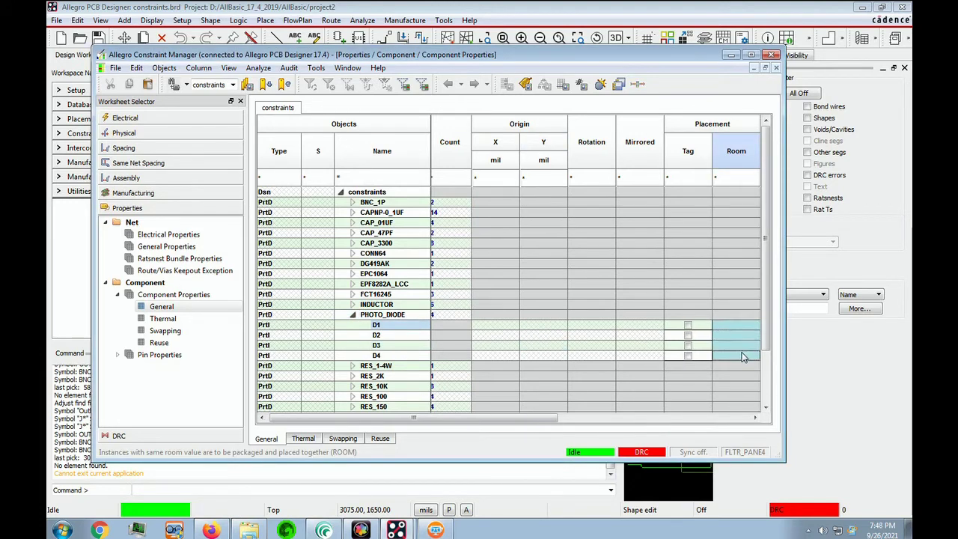
left_click(743, 357)
key("Return")
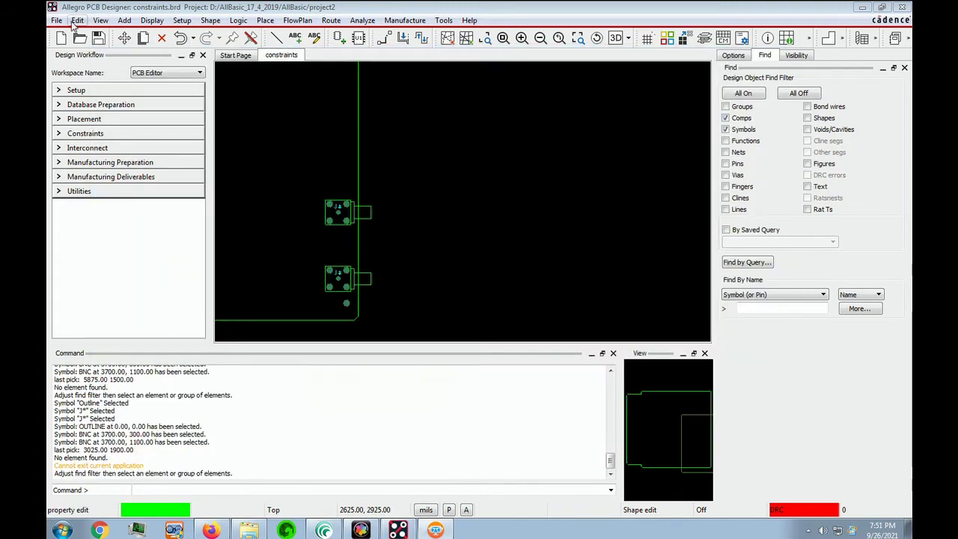
Start property editing and select the VCC net by name.
left_click(73, 21)
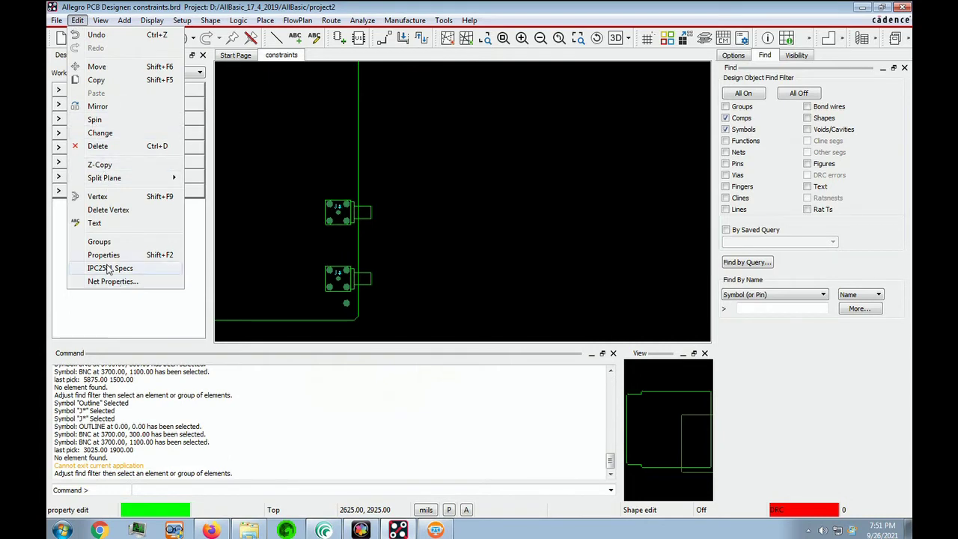
left_click(128, 256)
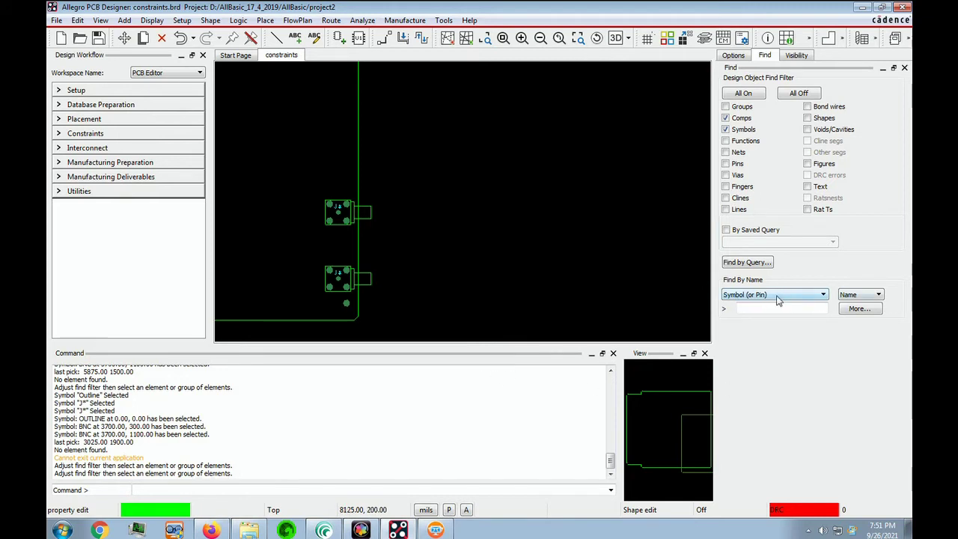
left_click(823, 295)
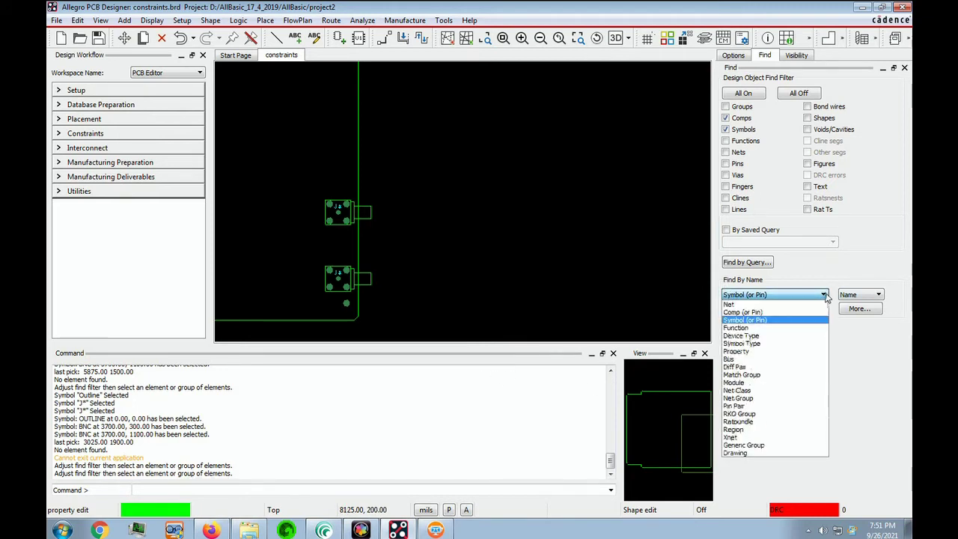
left_click(737, 304)
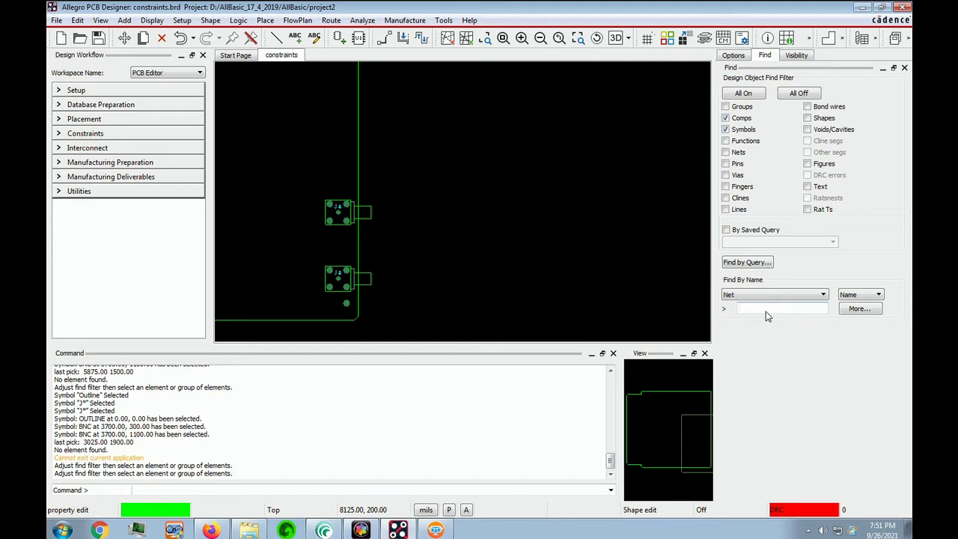
key("Return")
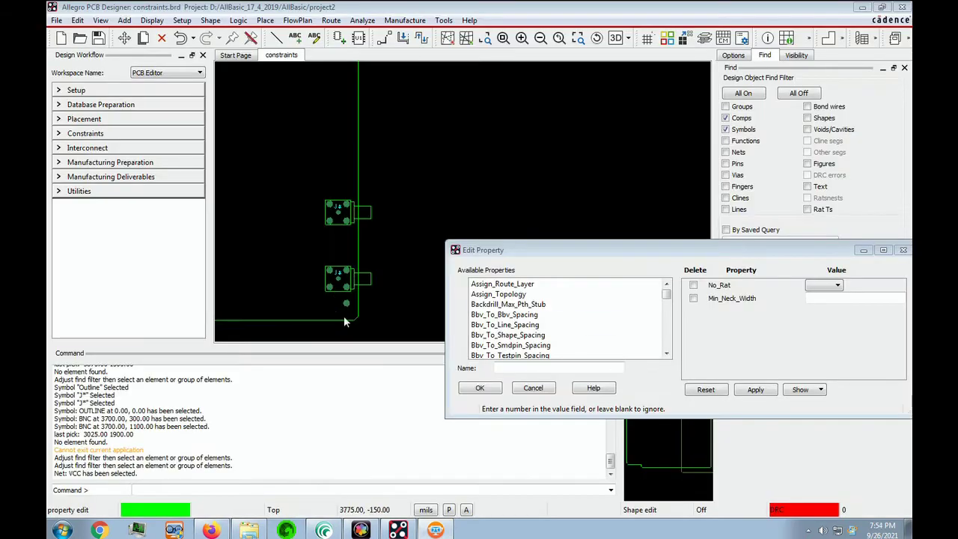
Add the Min_Line_Width property to the VCC net with a value of 15 and close its property listing.
left_click_drag(667, 297, 667, 313)
left_click(651, 335)
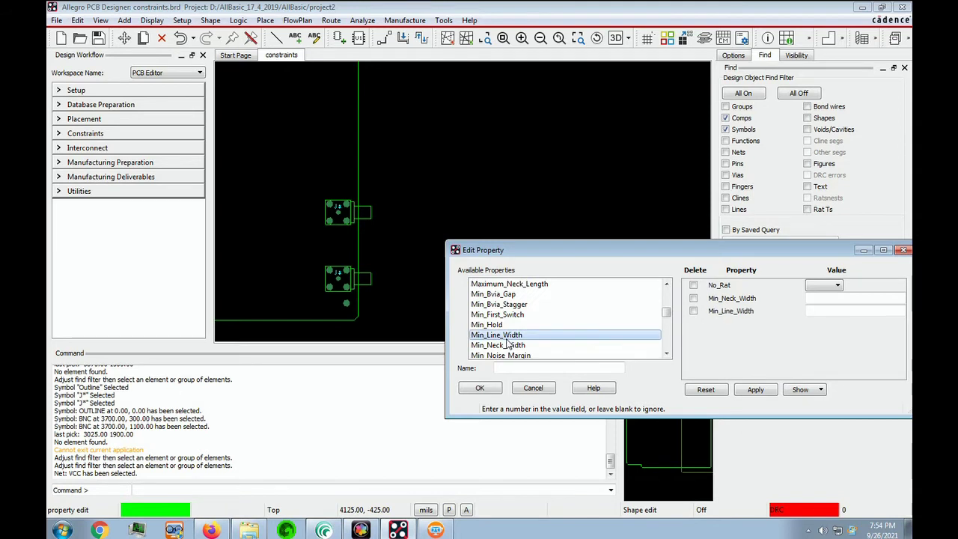
left_click(836, 313)
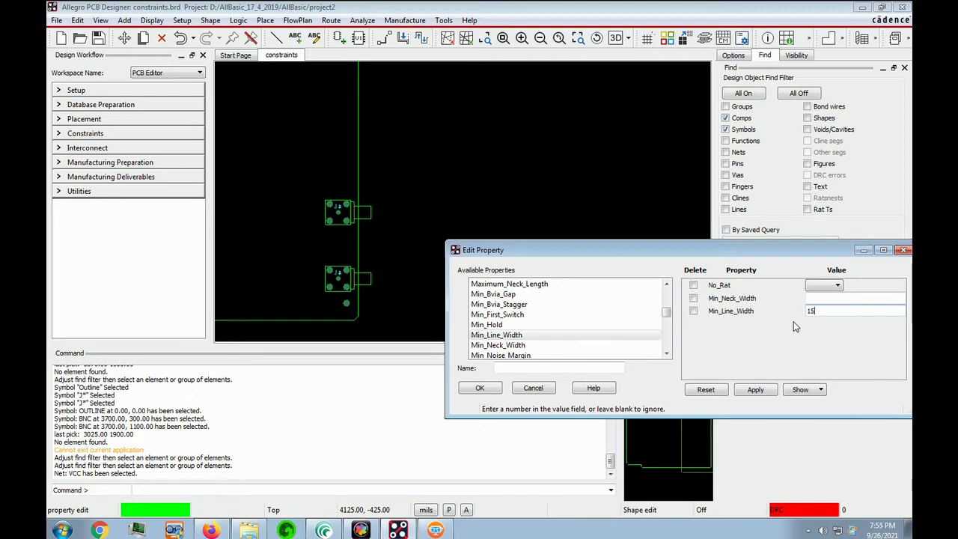
left_click(756, 389)
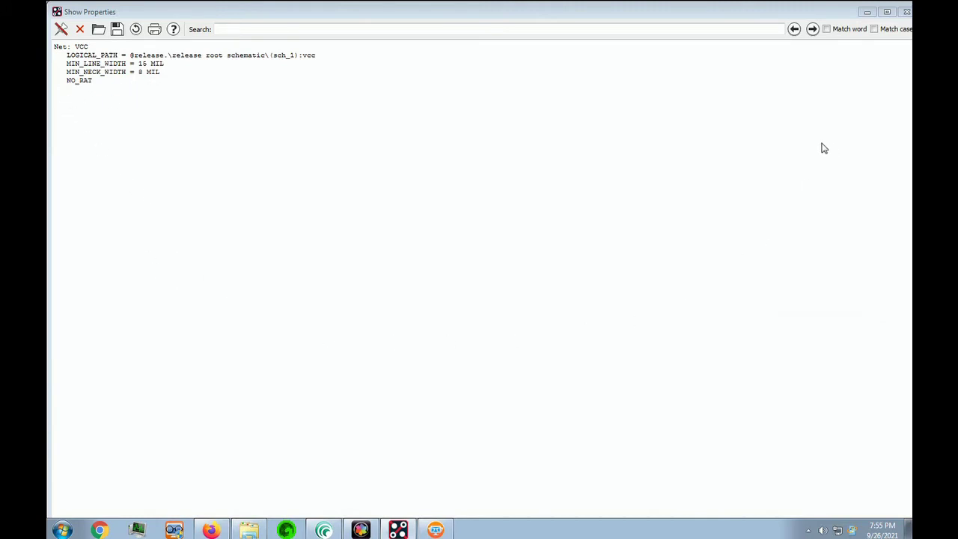
left_click(904, 12)
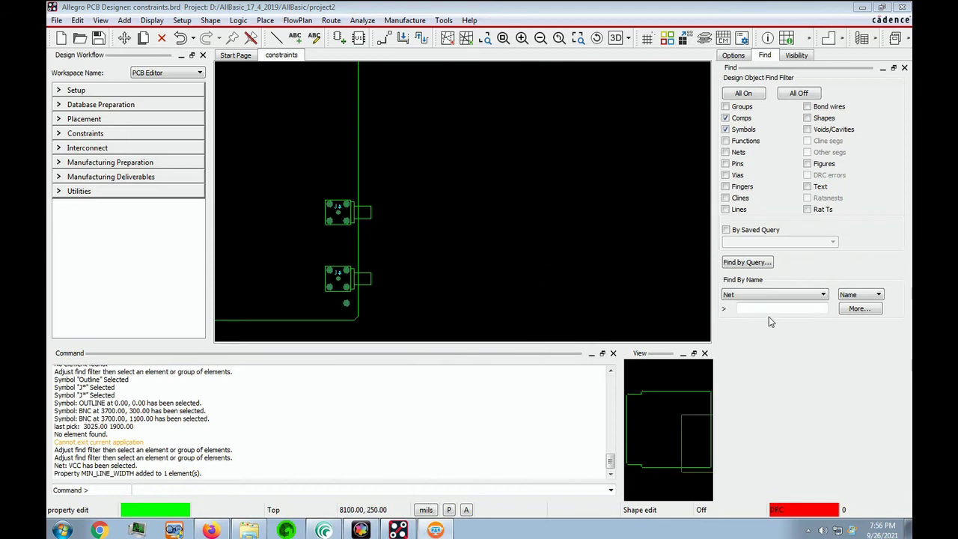
Select the gnd net by name for property editing and dismiss its property listing.
left_click(773, 309)
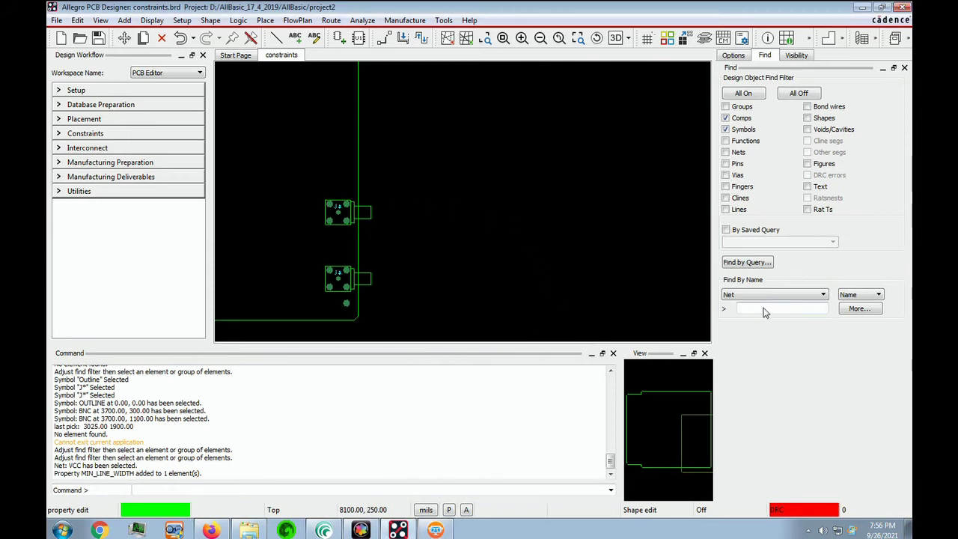
type("gnd")
key("Return")
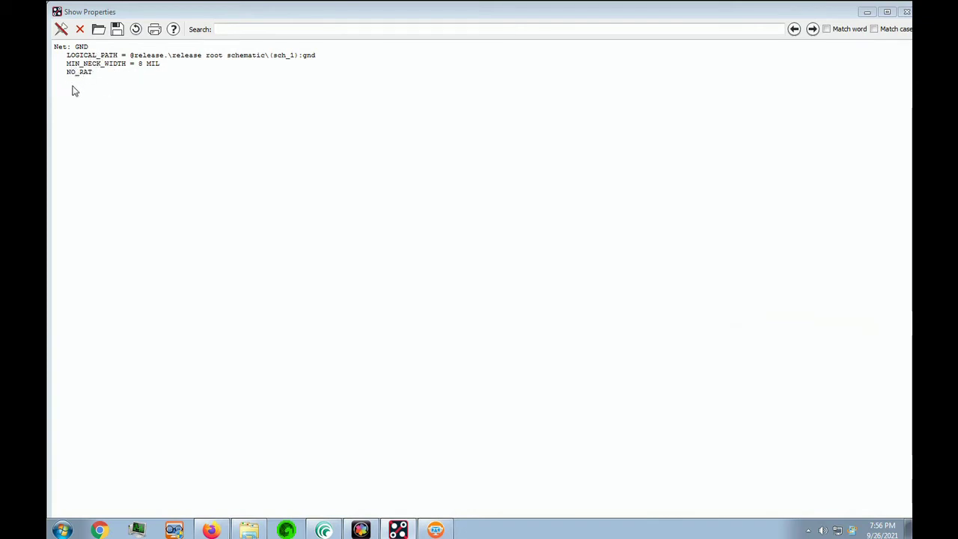
left_click(904, 12)
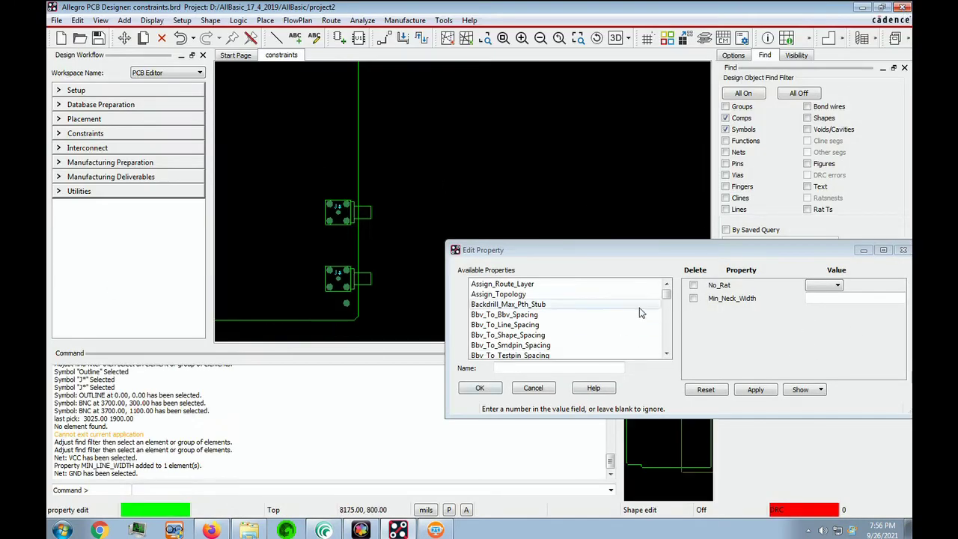
Add Min_Line_Width with a value of 15 to the GND net and finish the property editing command.
left_click_drag(671, 299, 677, 317)
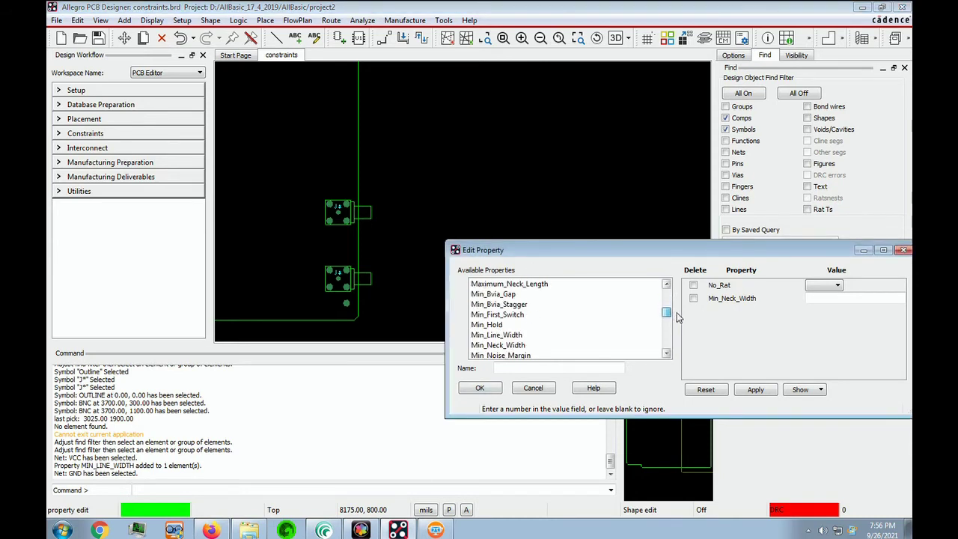
left_click(514, 336)
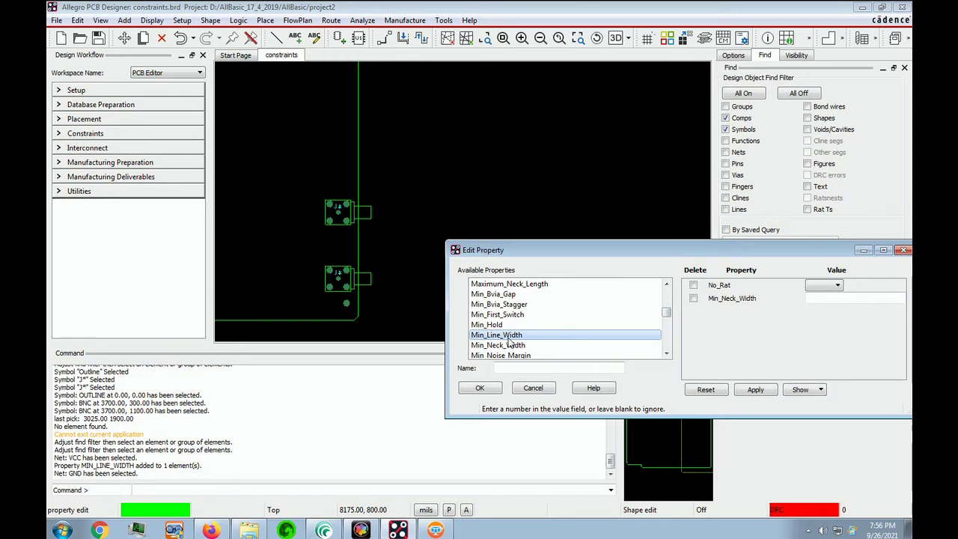
left_click(836, 314)
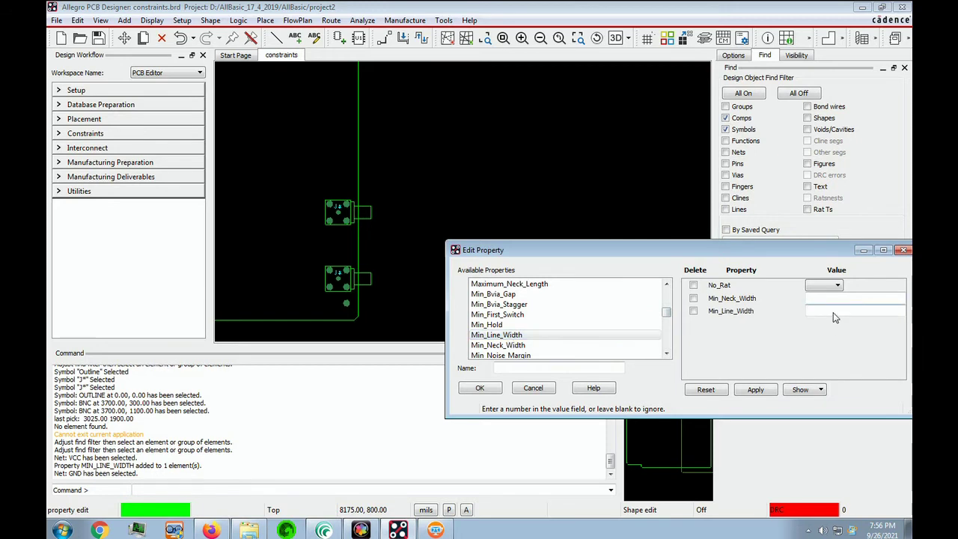
type("1")
left_click(750, 396)
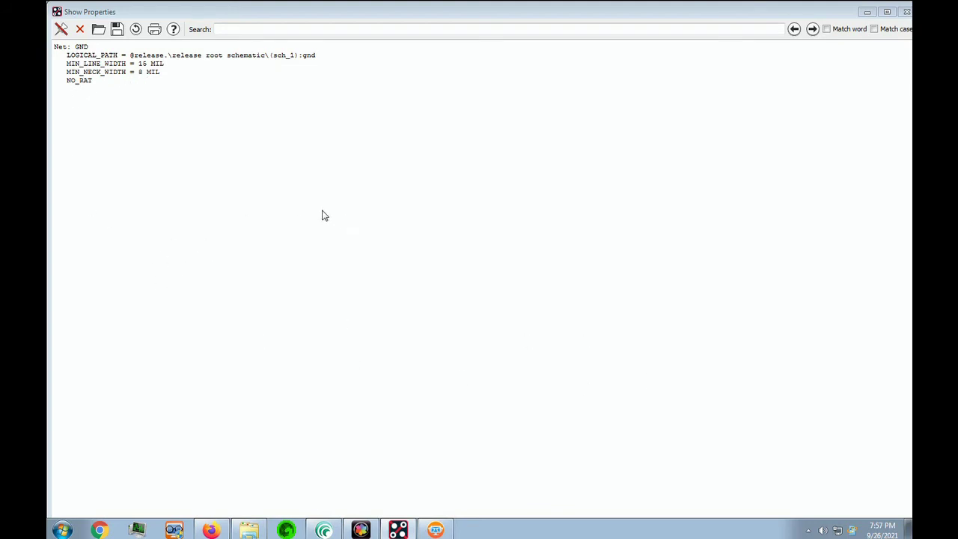
left_click(905, 14)
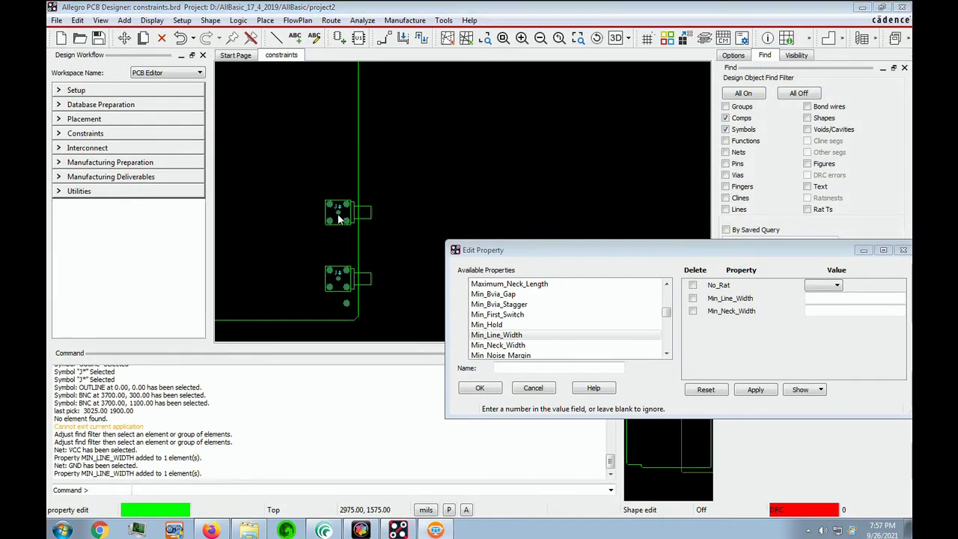
left_click(286, 276)
right_click(286, 275)
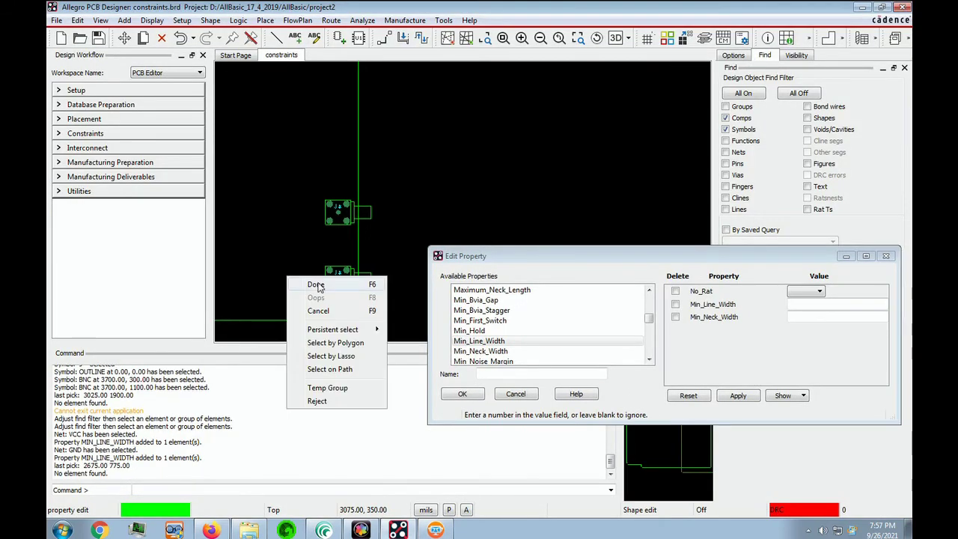
left_click(316, 285)
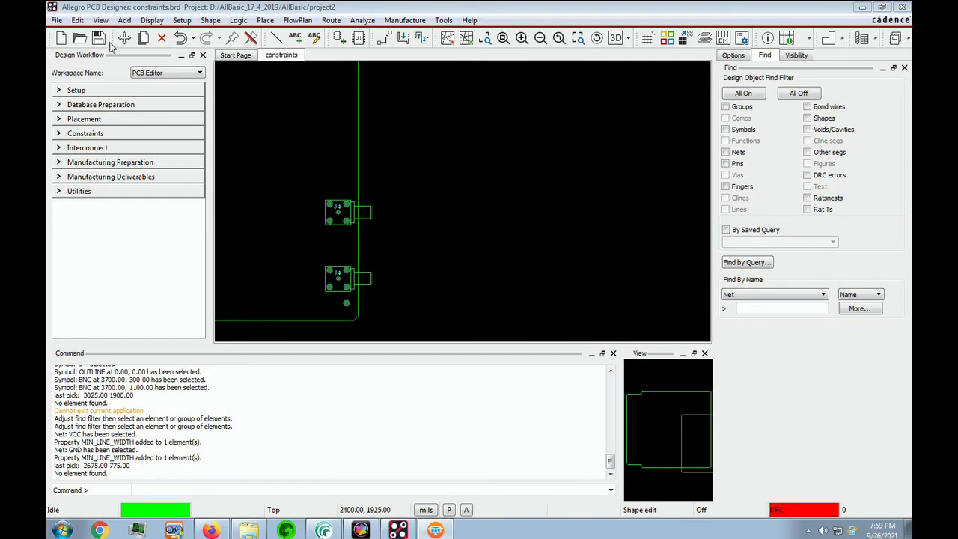
Restart property editing, select all nets by name and examine the properties listed for each net.
left_click(77, 20)
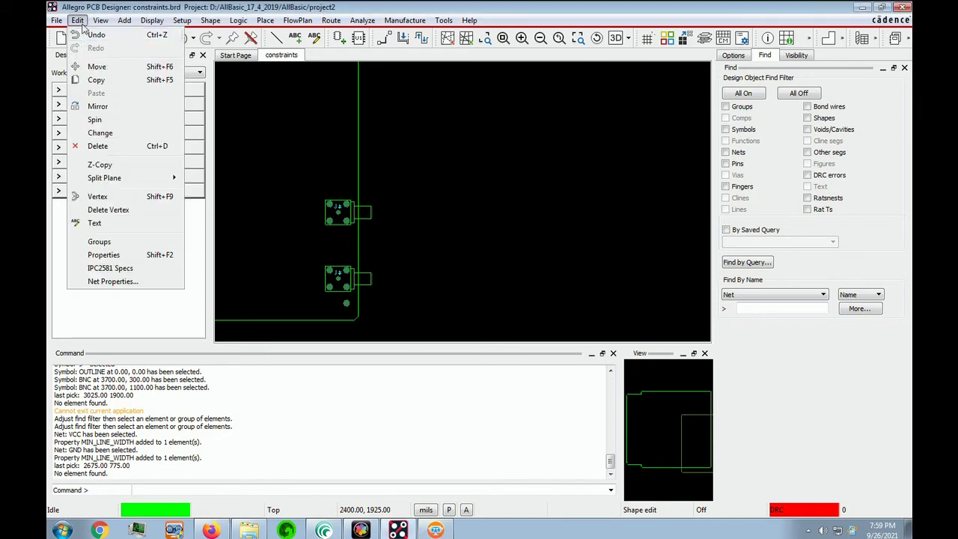
left_click(103, 255)
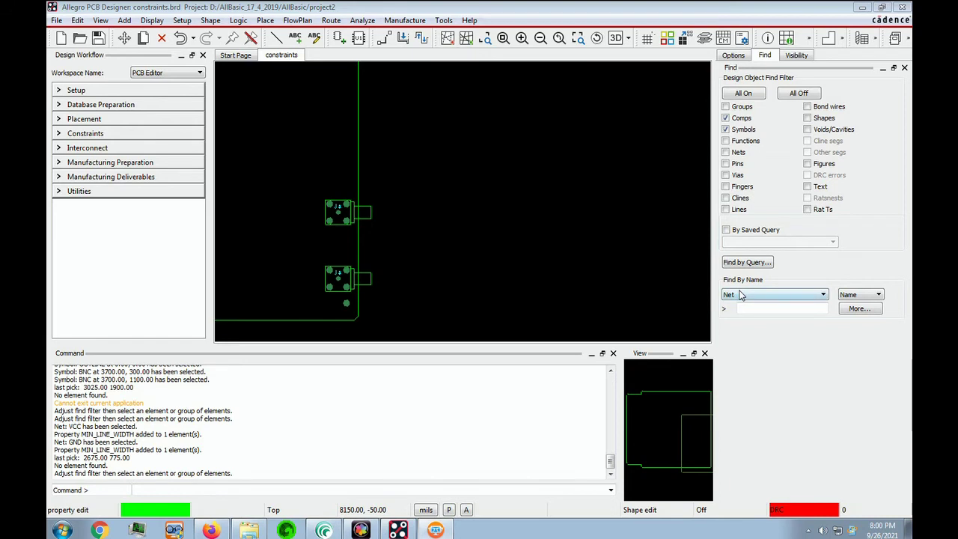
left_click(764, 316)
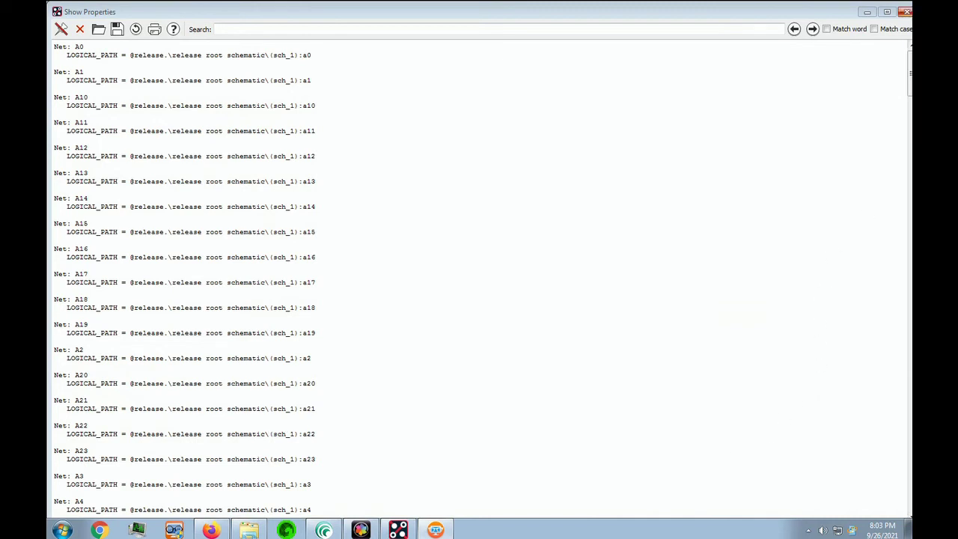
scroll(826, 326, "down", 10)
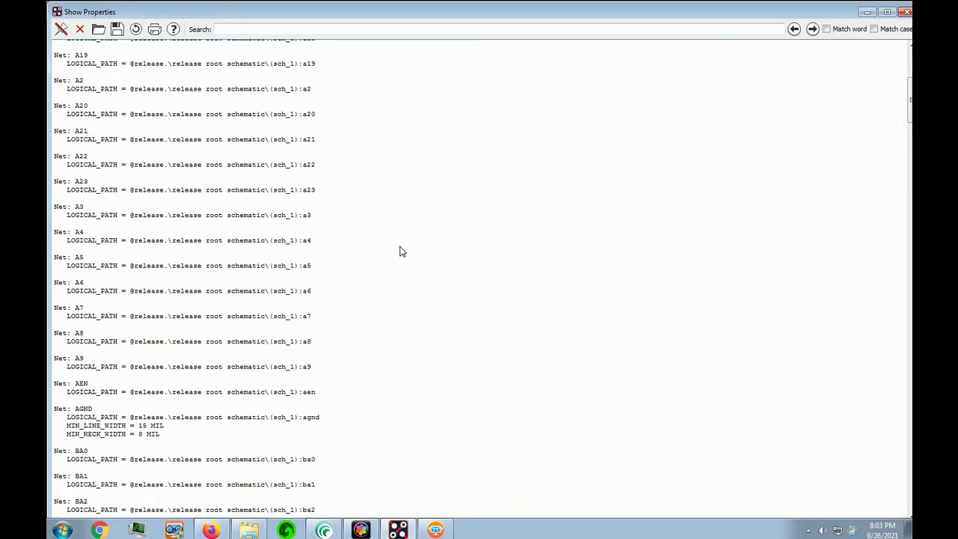
left_click_drag(907, 110, 910, 250)
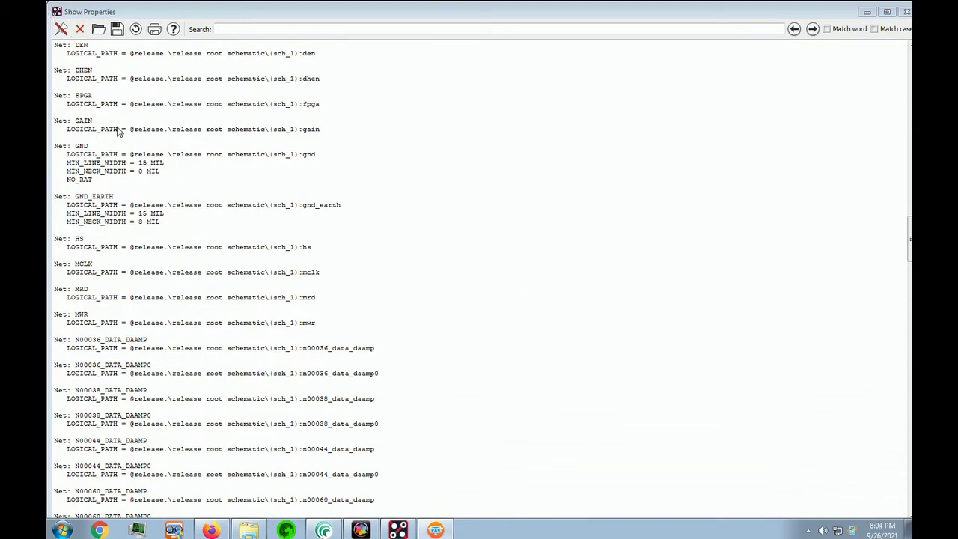
Save the net property listing as netprops, then close the listing and the property editor.
left_click(117, 30)
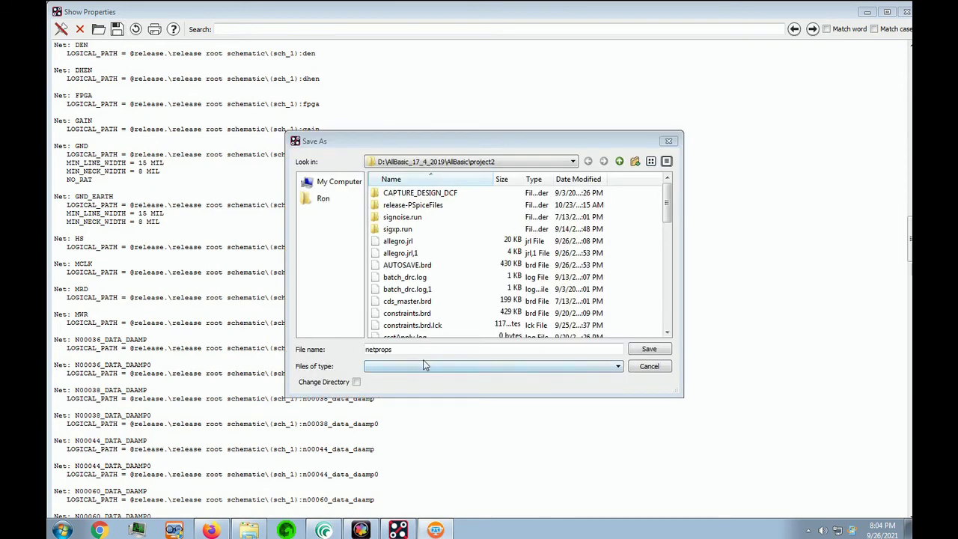
left_click(649, 351)
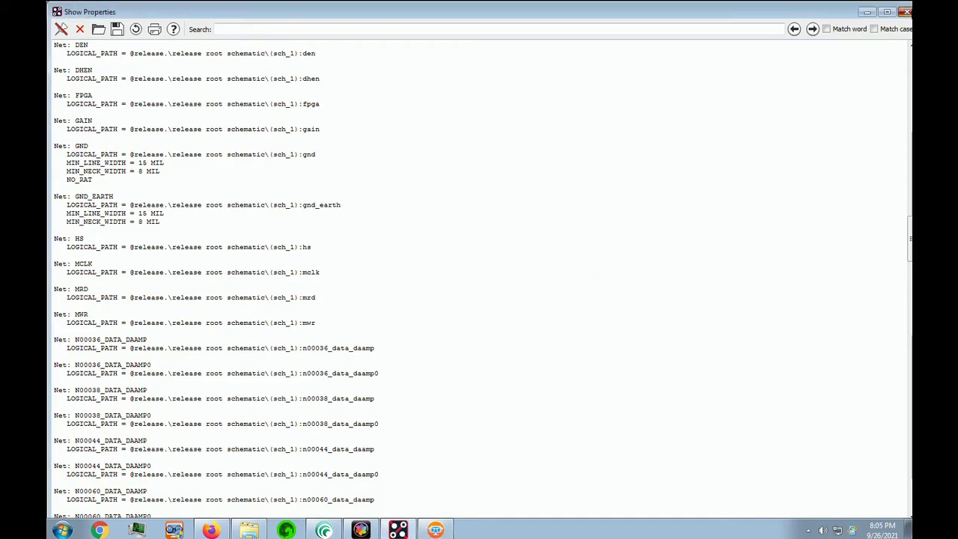
left_click(906, 12)
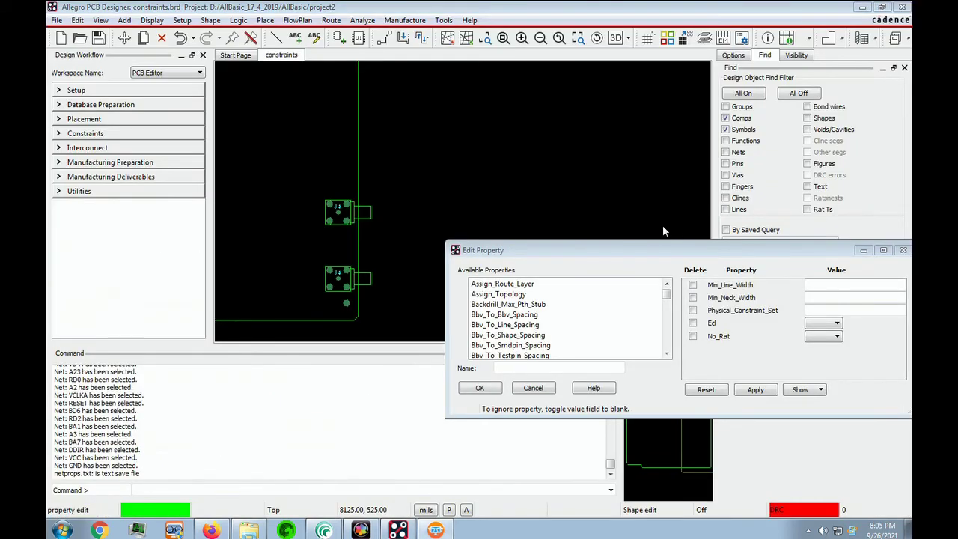
left_click_drag(537, 250, 503, 268)
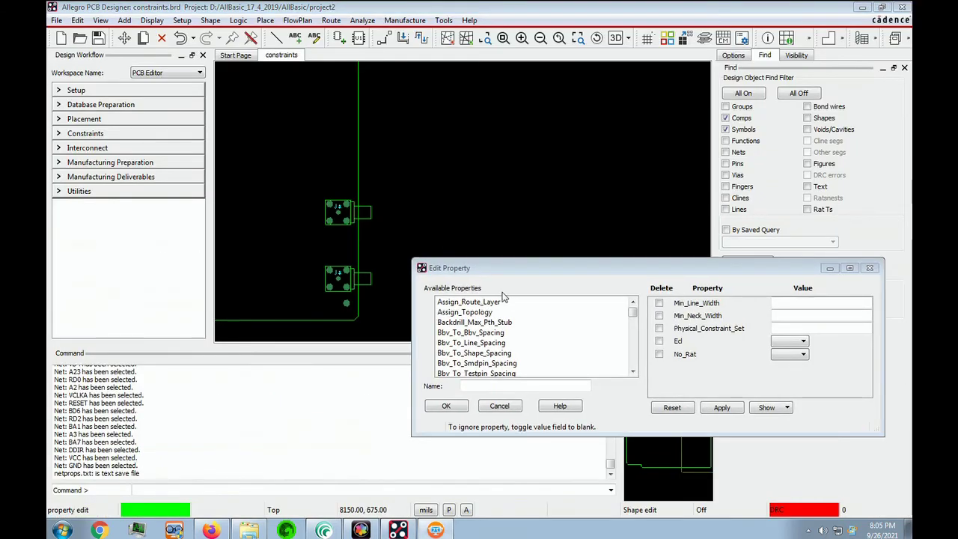
left_click(447, 406)
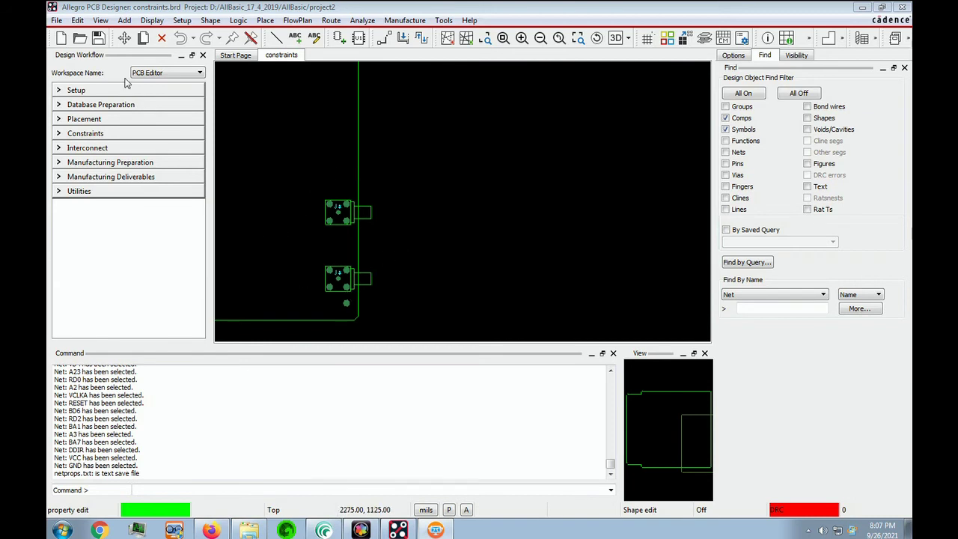
List the values of the Room property sorted by element, examine each component's room assignment, and close the property display.
left_click(152, 20)
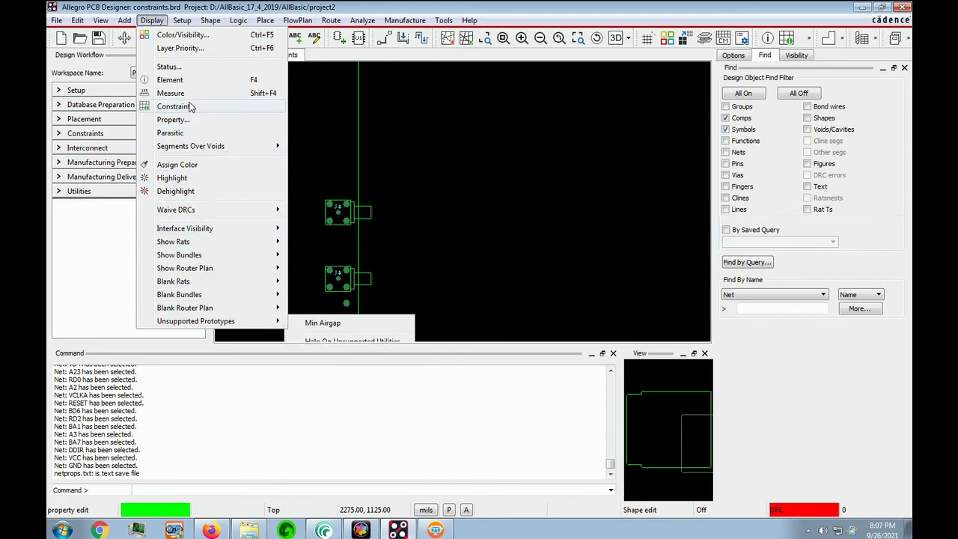
left_click(177, 121)
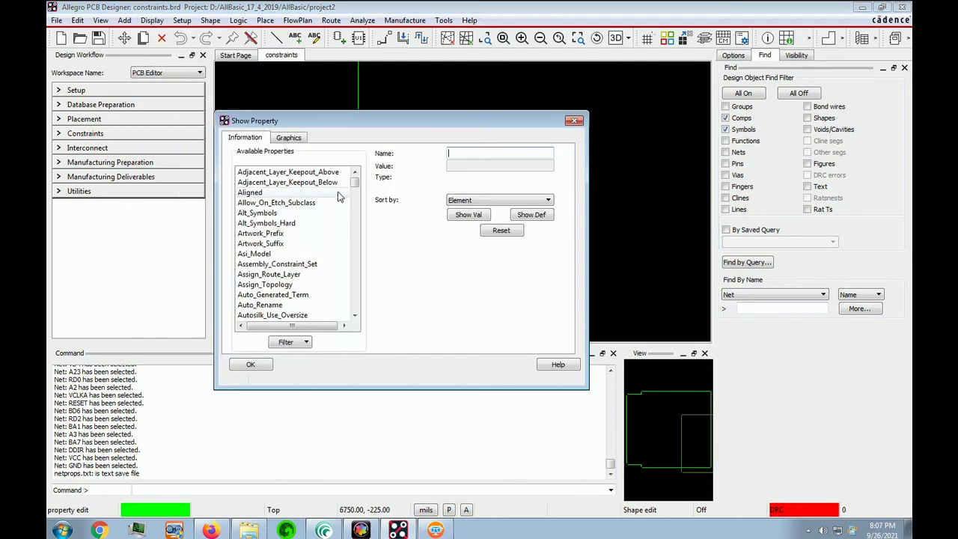
left_click(661, 225)
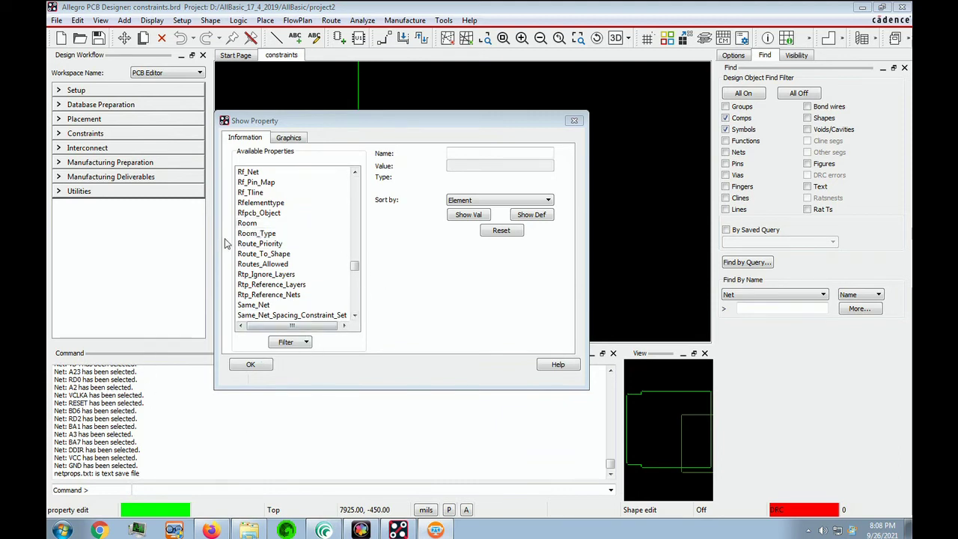
left_click(247, 223)
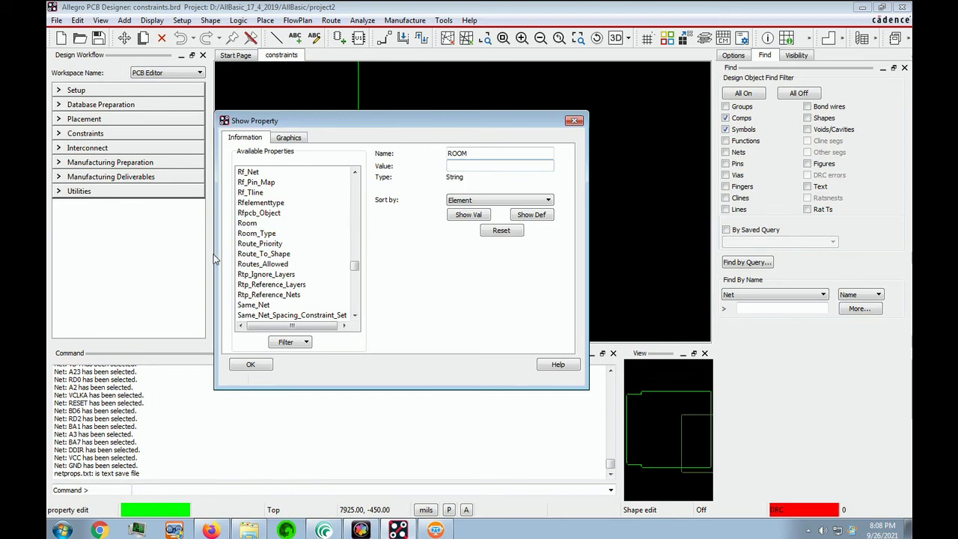
left_click(469, 216)
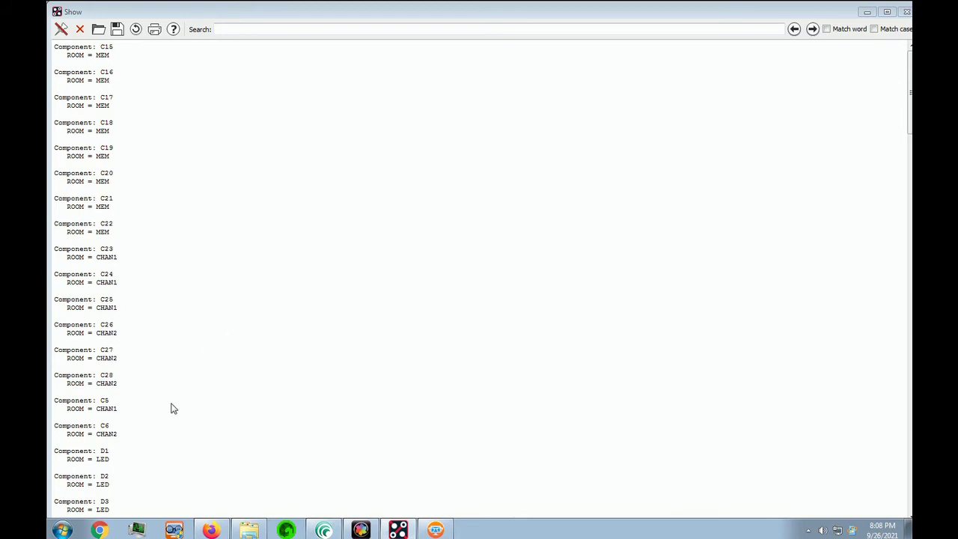
scroll(163, 456, "down", 1)
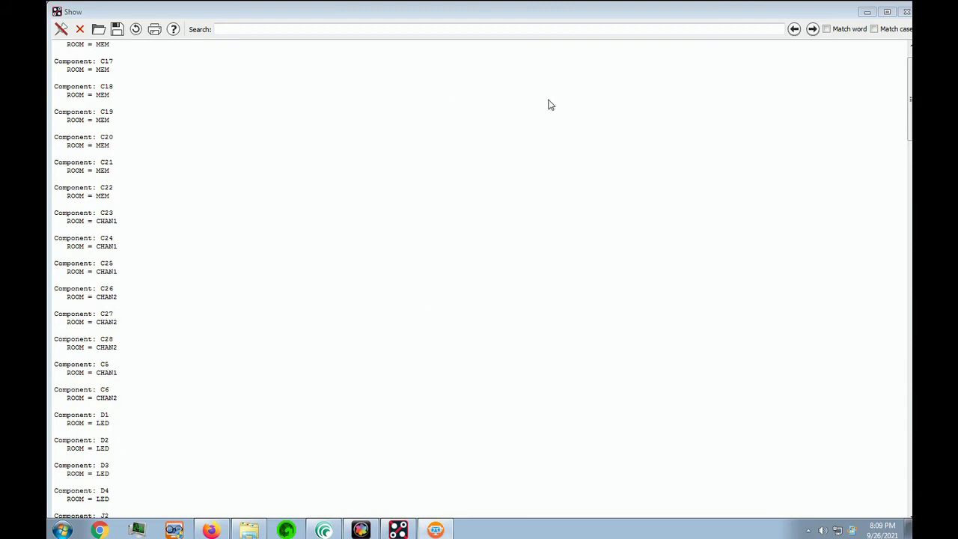
left_click(904, 13)
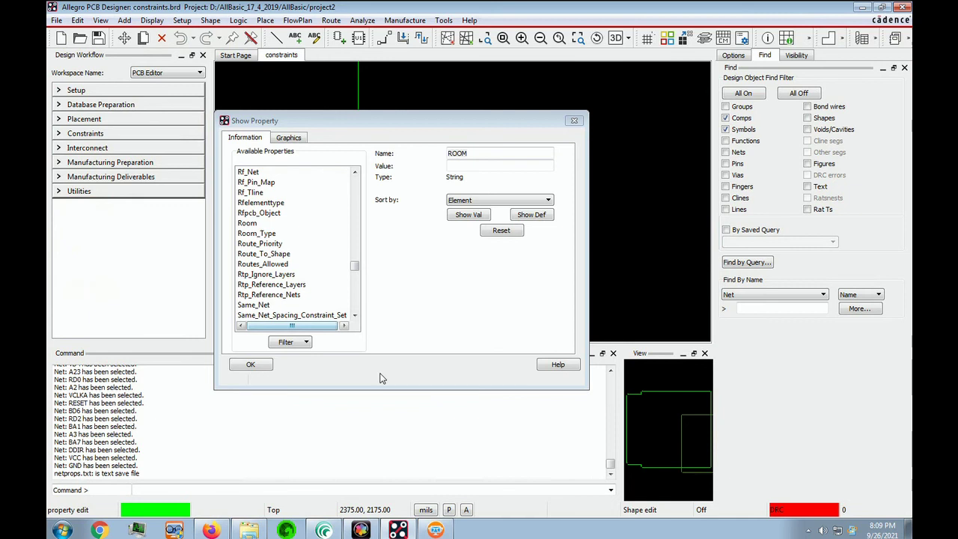
left_click(251, 366)
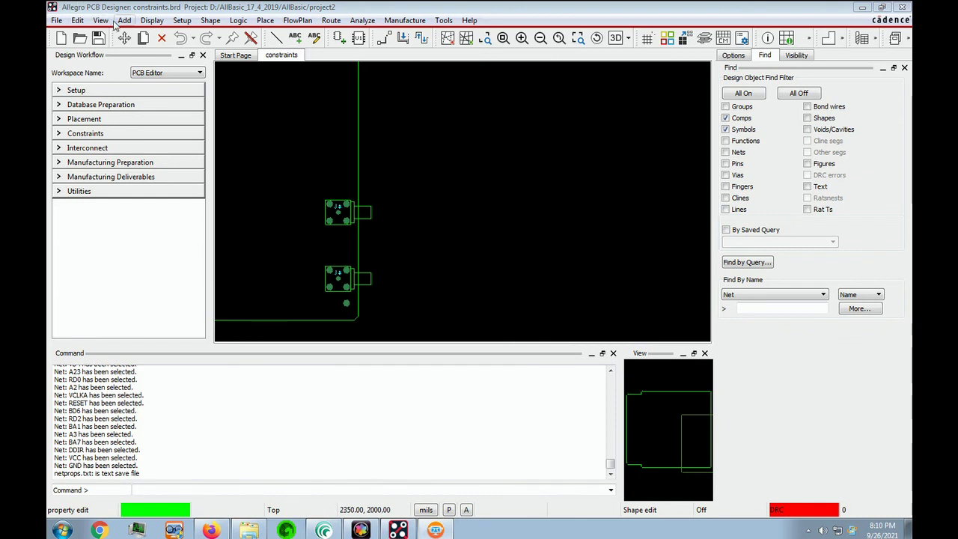
Start property editing, select component J1 by name and dismiss its property listing.
left_click(77, 20)
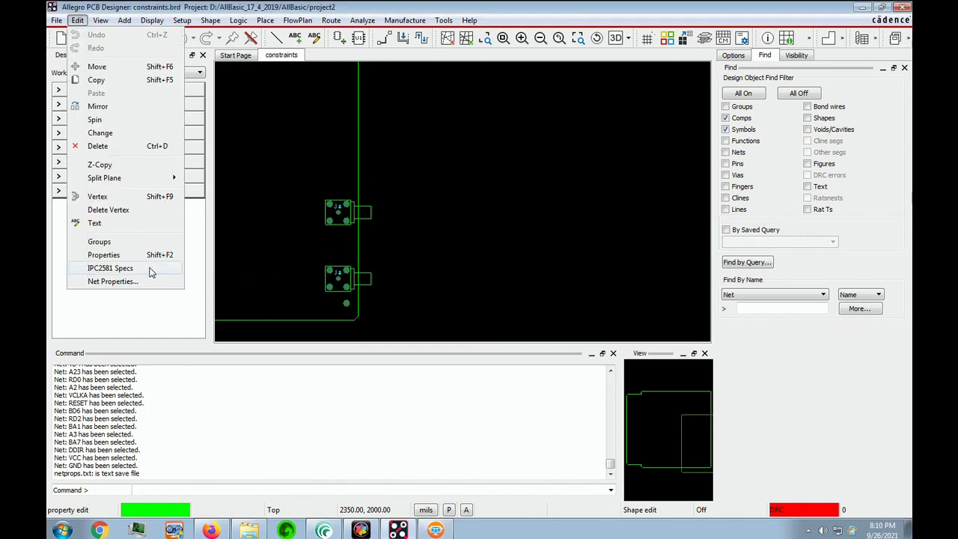
left_click(104, 255)
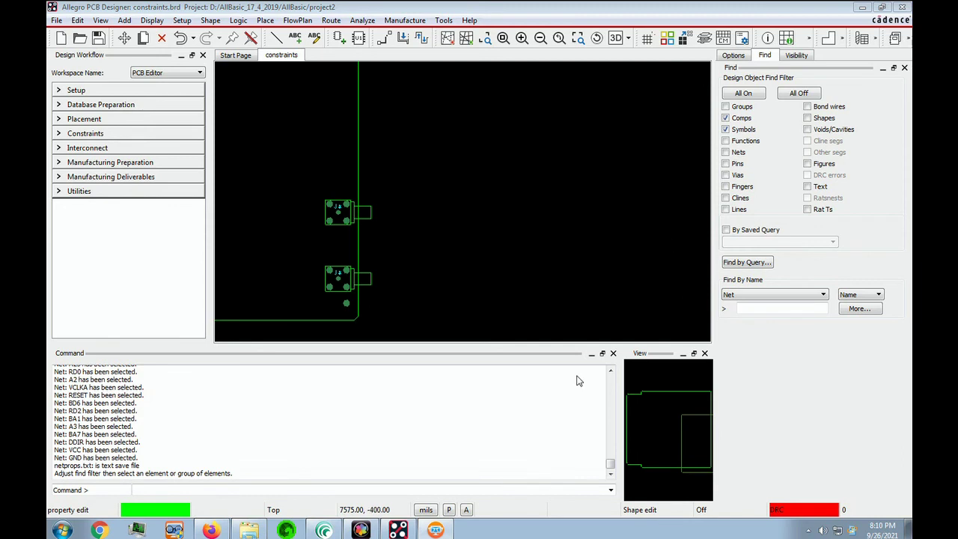
left_click(741, 293)
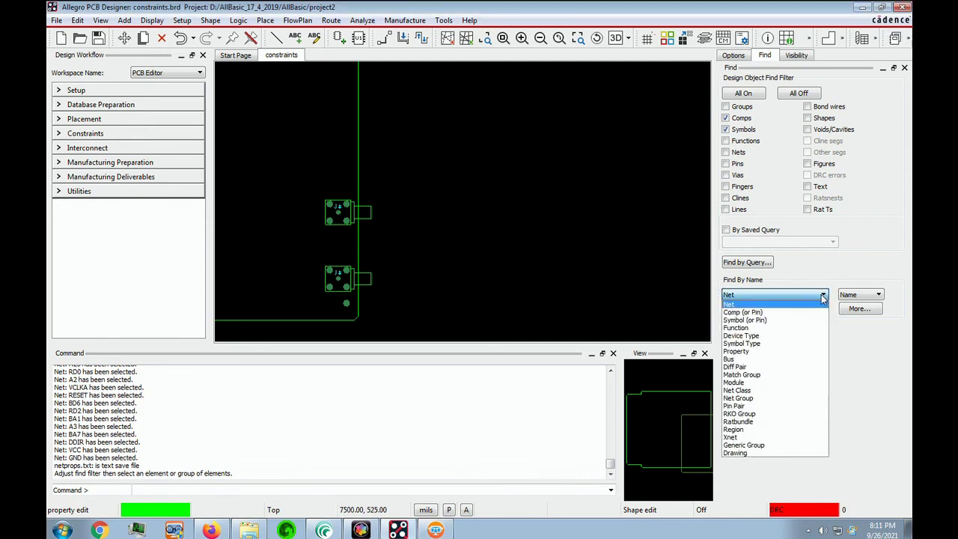
left_click(738, 312)
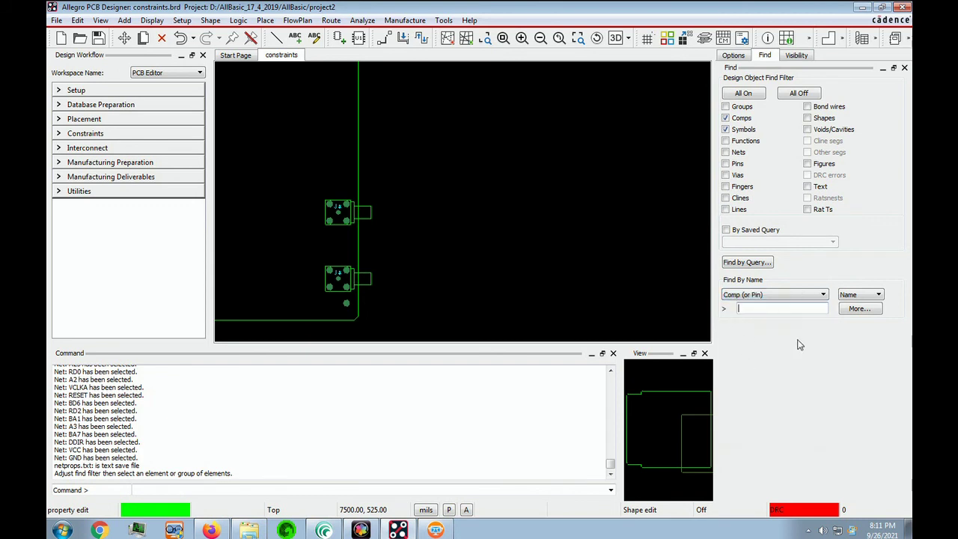
left_click(811, 310)
key("Return")
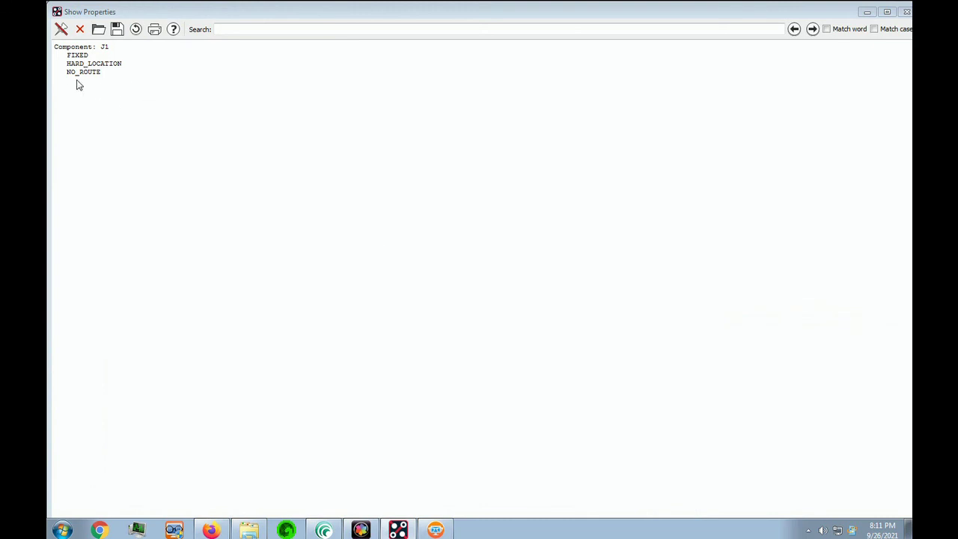
left_click(907, 12)
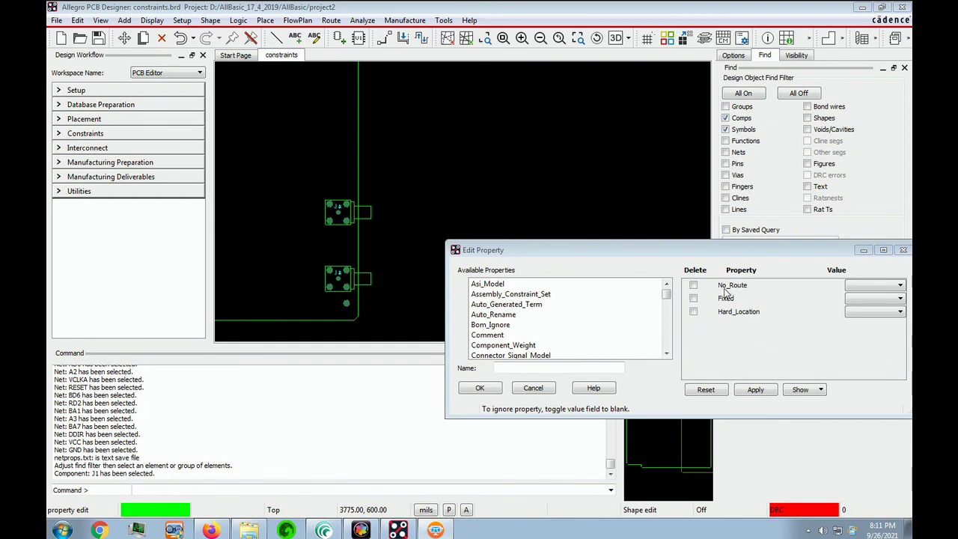
Delete the No_Route property from component J1, apply the change and close the property editor.
left_click(693, 286)
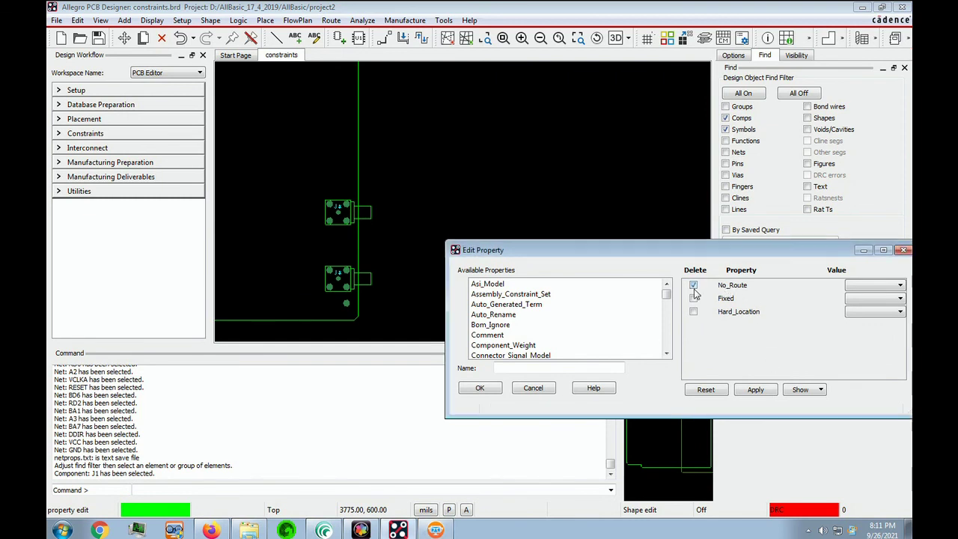
left_click(757, 391)
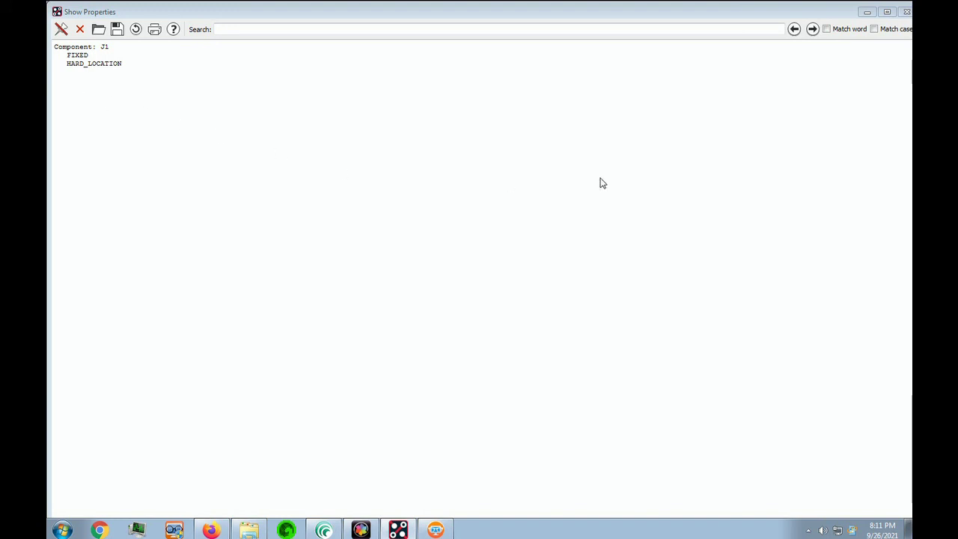
left_click(905, 12)
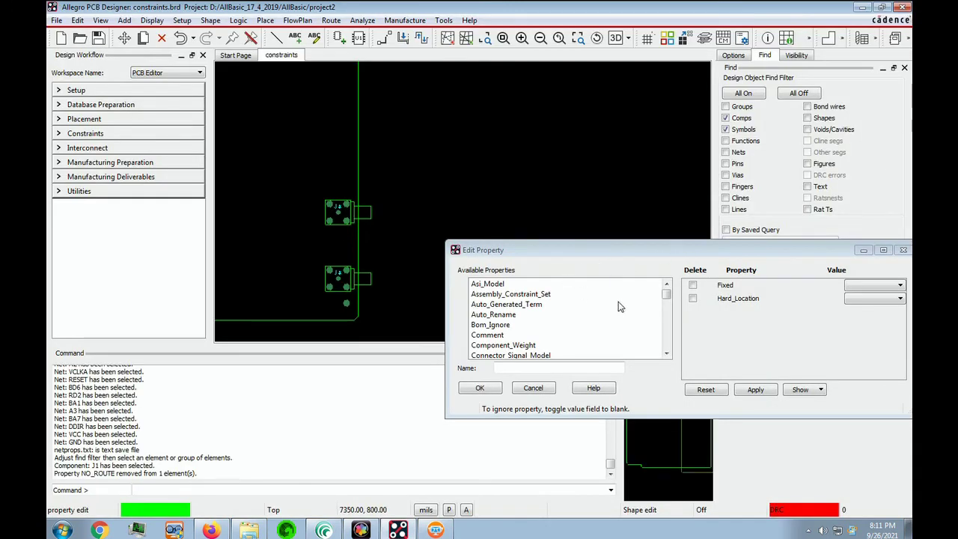
left_click_drag(746, 260, 720, 89)
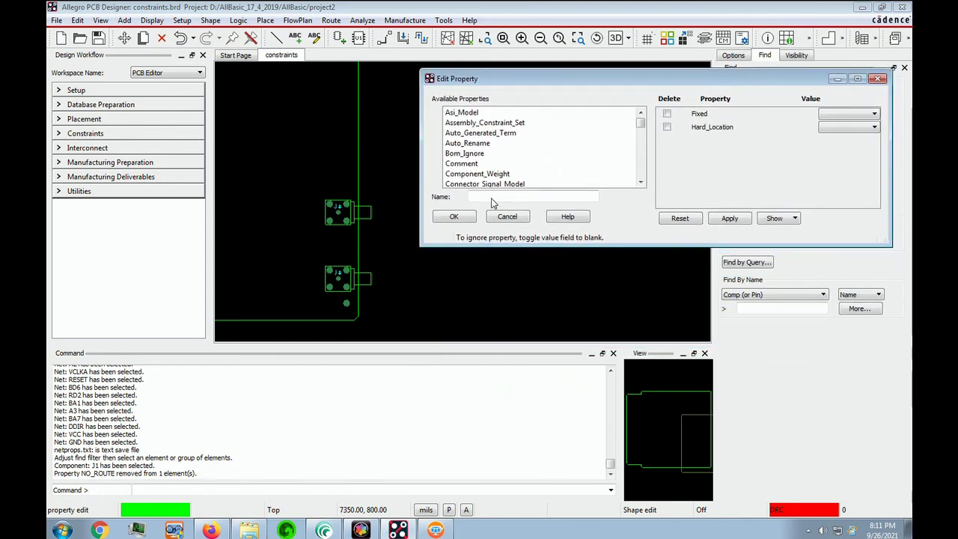
left_click(454, 221)
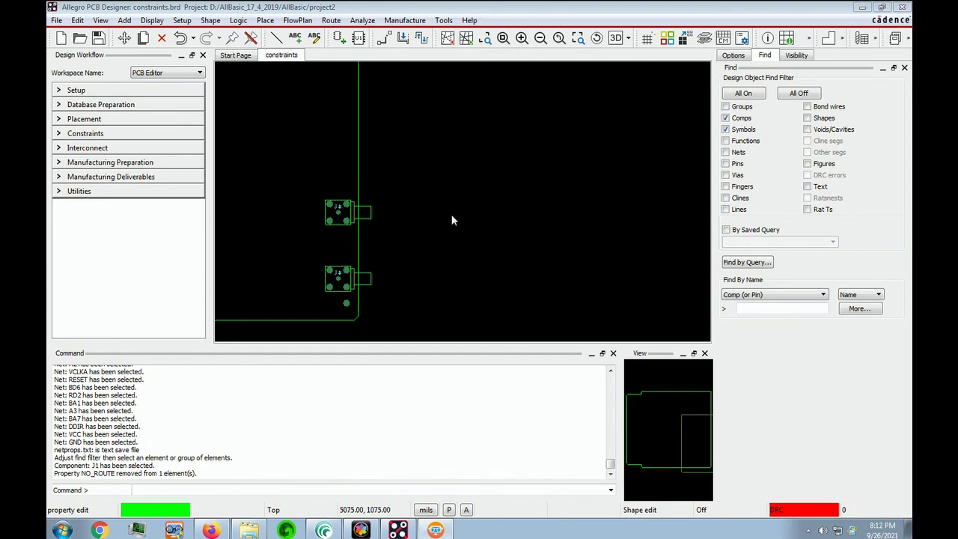
Save the board design, overwriting the existing constraints.brd file.
left_click(55, 20)
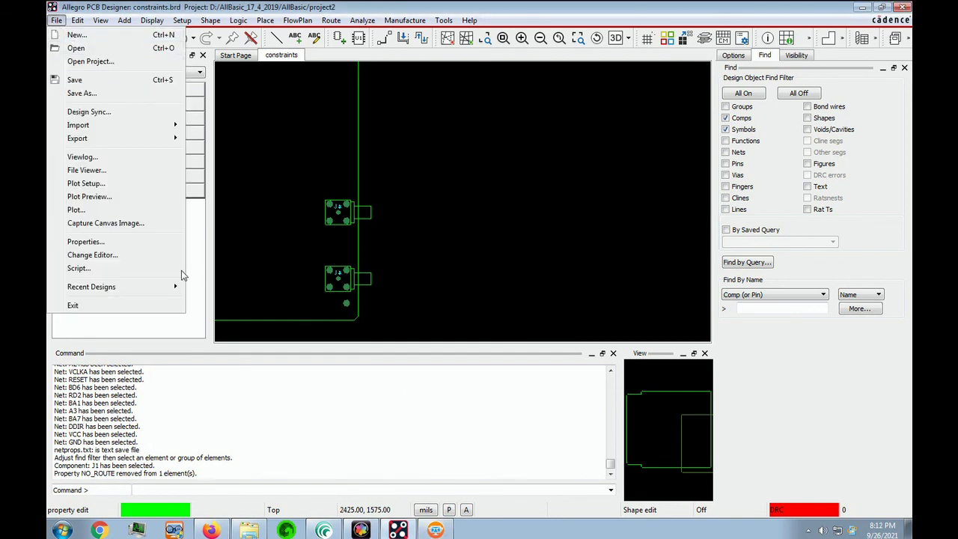
left_click(79, 82)
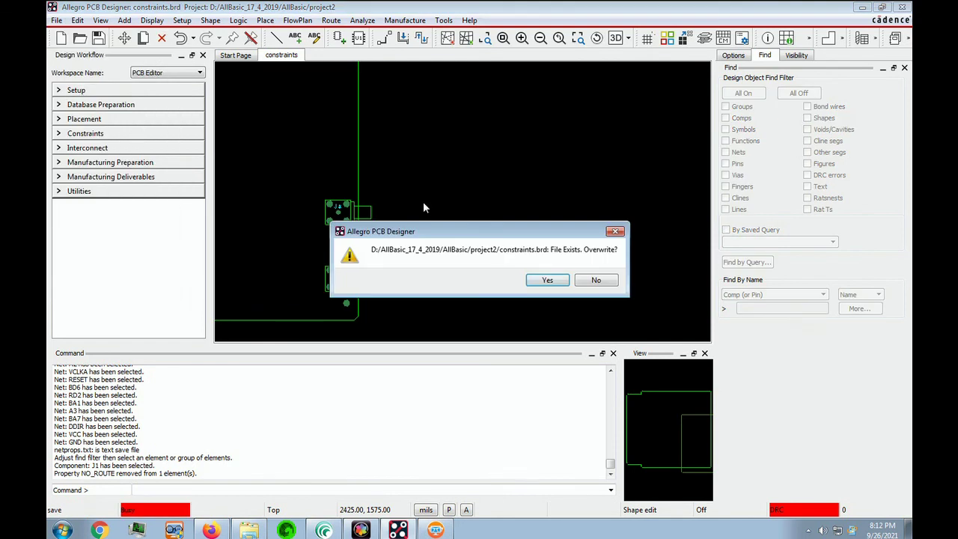
left_click(547, 281)
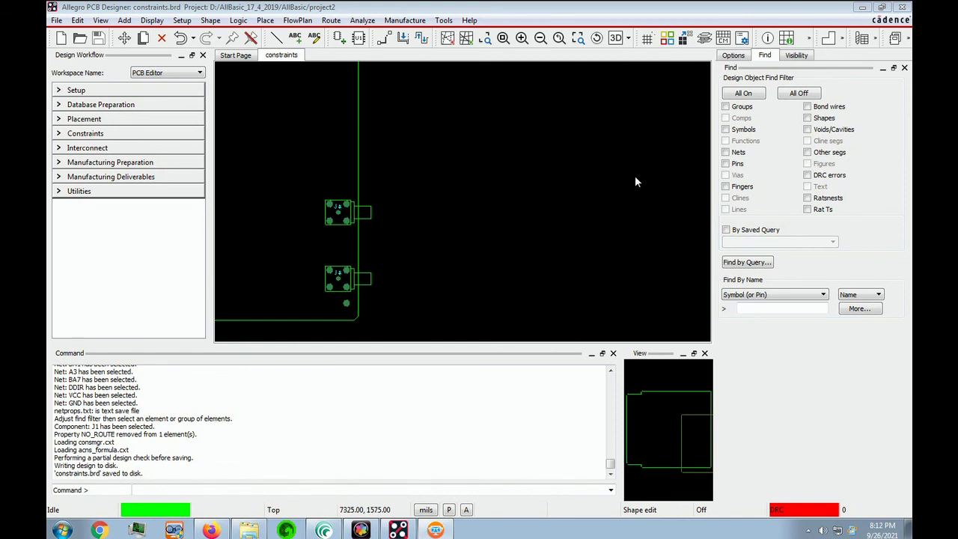
Exit the PCB editor and agree to save the changes to constraints.brd.
left_click(58, 21)
left_click(77, 305)
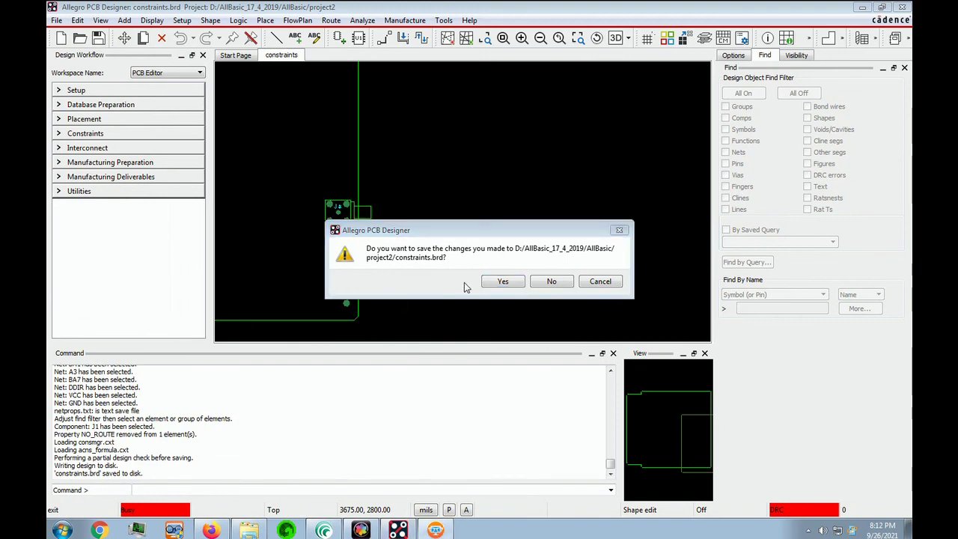
left_click(506, 286)
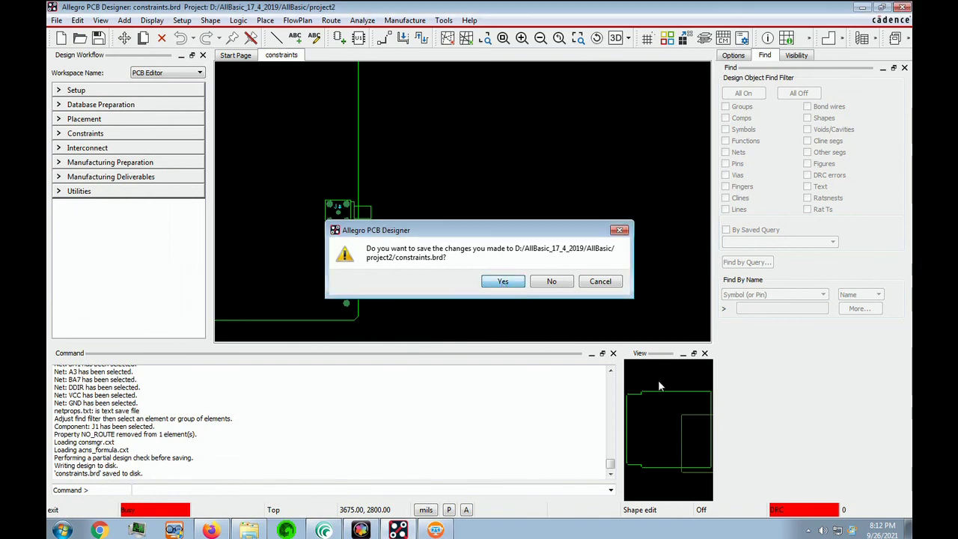